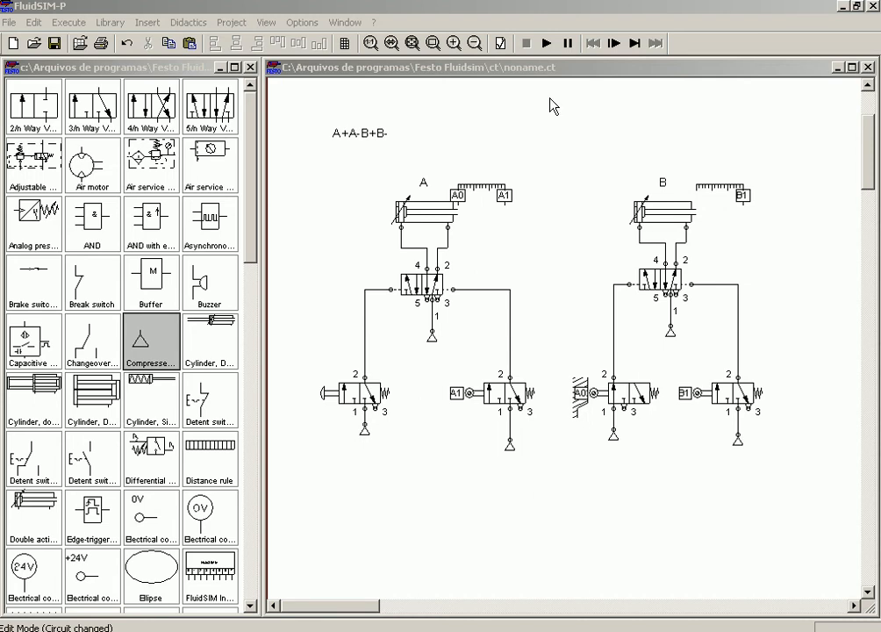
Step: Run the simulation of the A+A-B+B- circuit and stop it
click(545, 43)
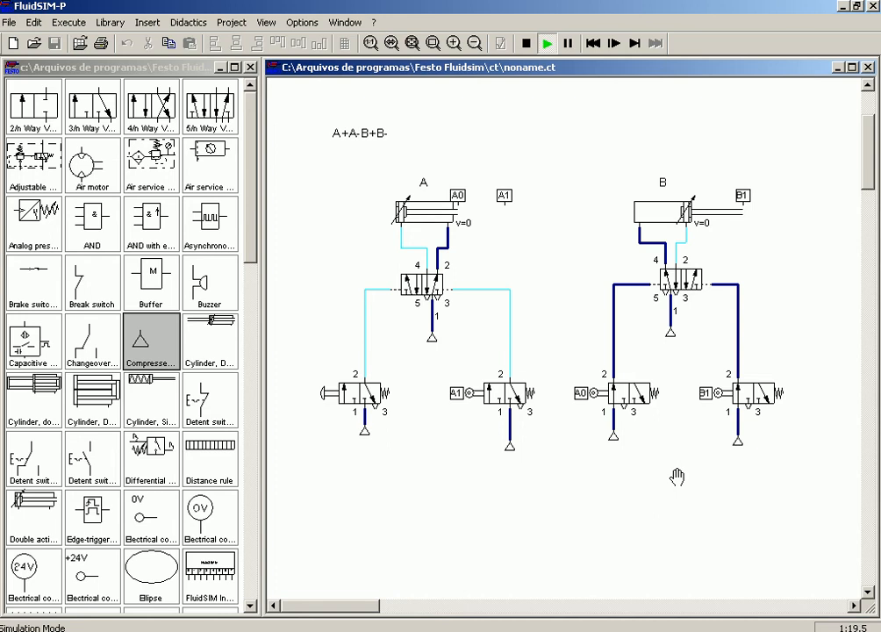
click(530, 46)
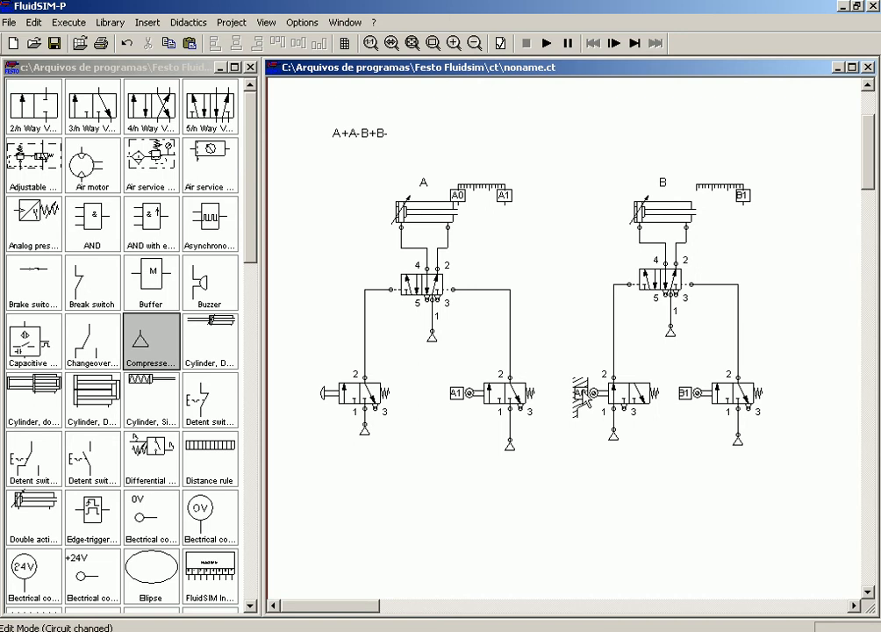
Step: Delete the line between the A0 valve and cylinder B's 5/n way valve, and place a 3/n way valve in the gap
click(613, 336)
key(Delete)
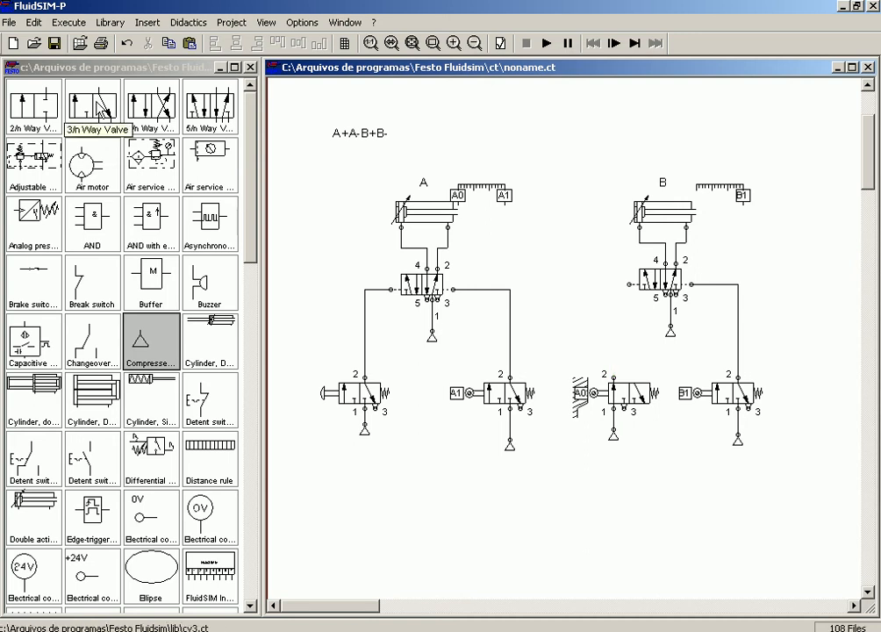
drag(92, 107, 611, 346)
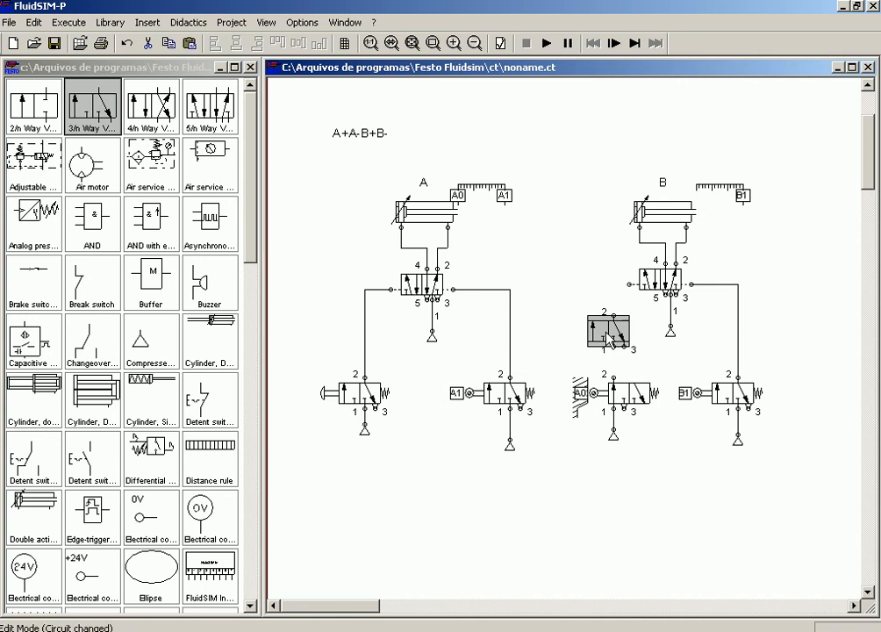
Step: Configure the new 3/n way valve with plain dashed pneumatic actuation on both its left and right sides
double_click(610, 338)
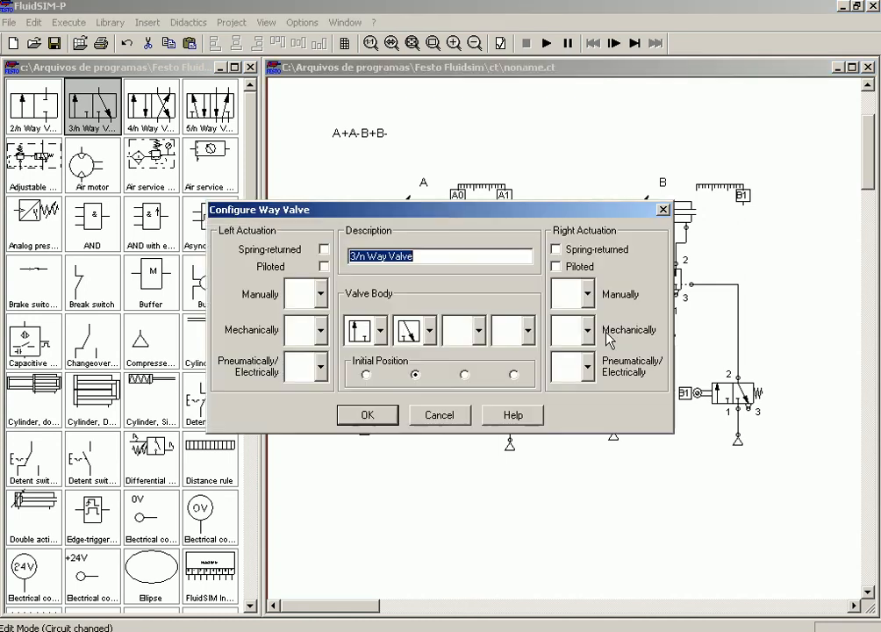
click(321, 366)
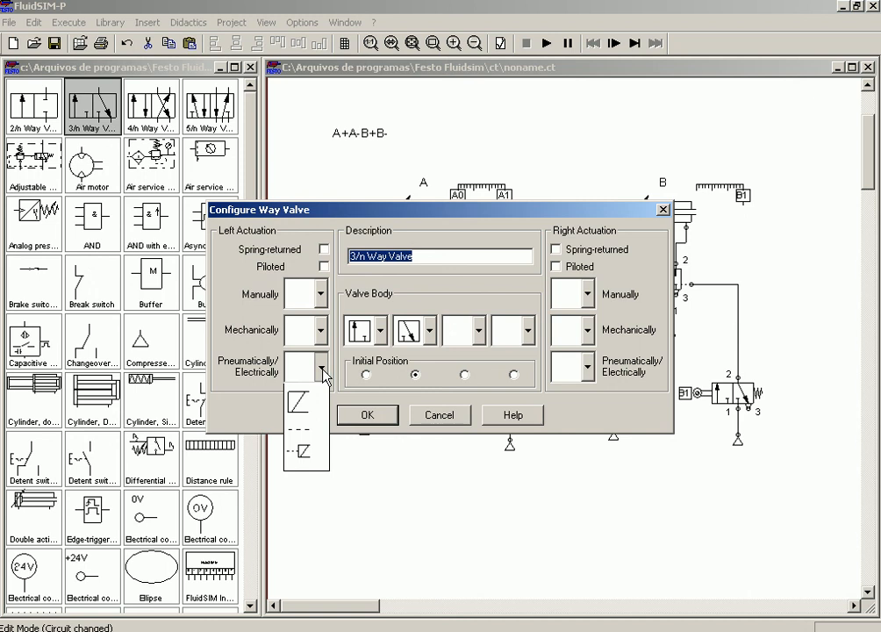
click(298, 429)
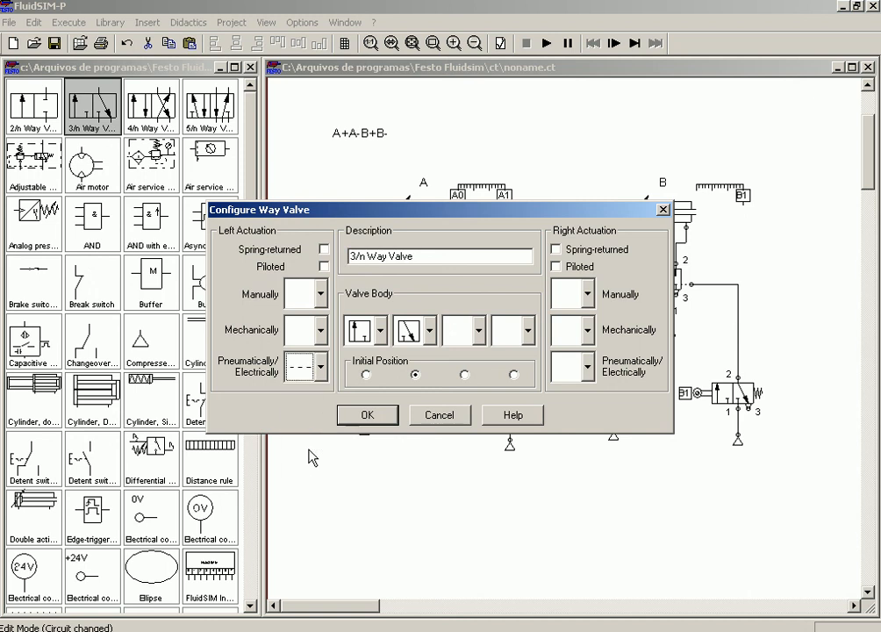
click(586, 368)
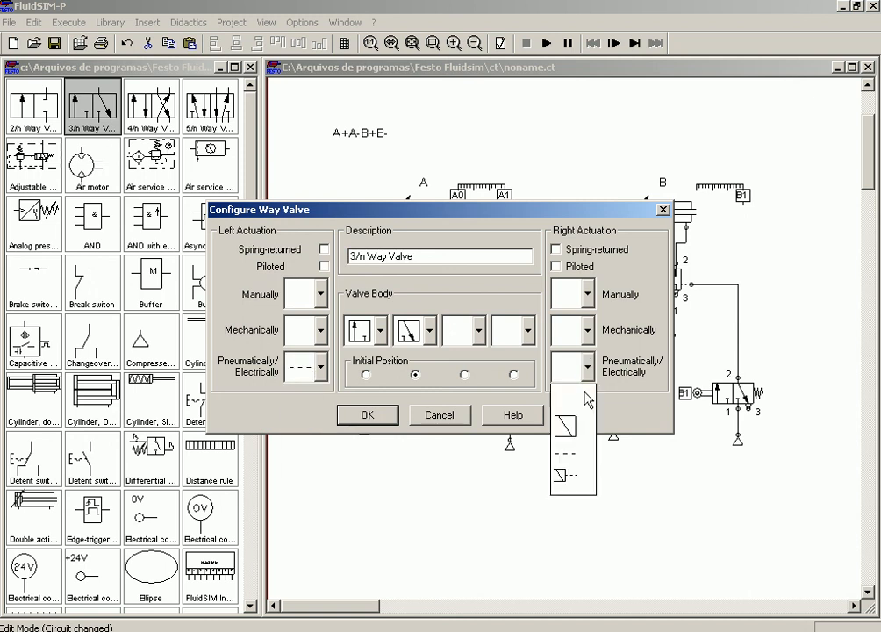
click(577, 453)
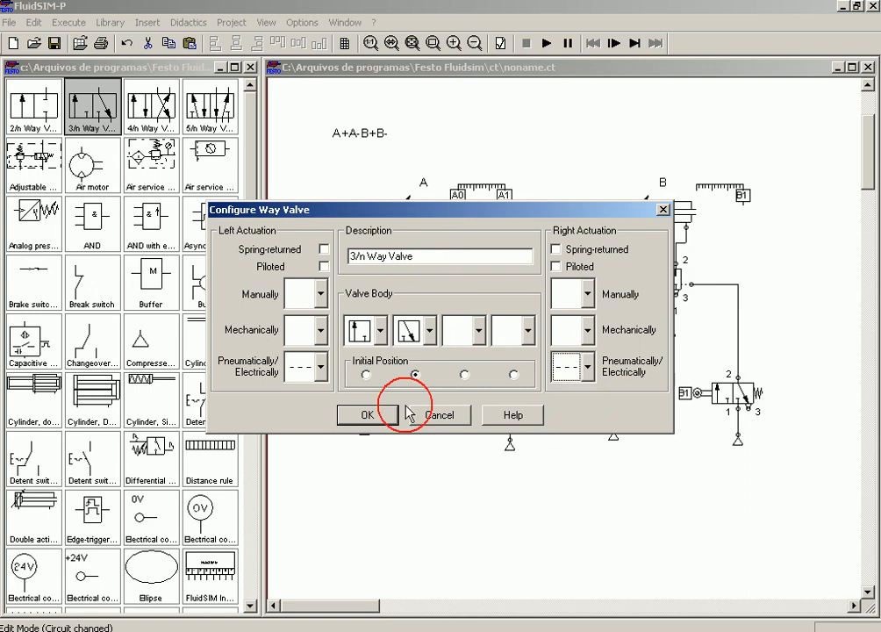
click(408, 412)
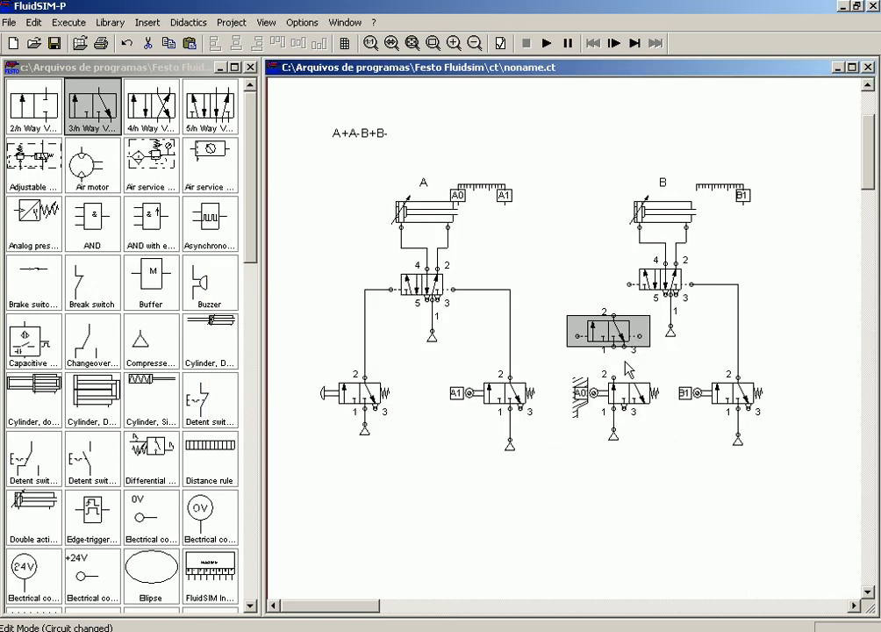
click(628, 369)
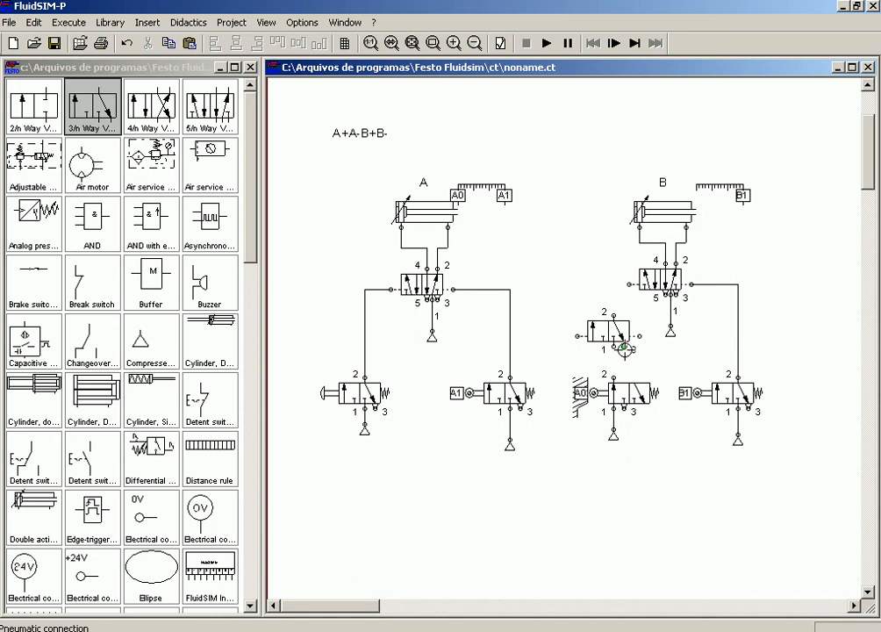
Step: Set the terminator of the new valve's connection 3 to the exhaust triangle attached directly to the port
double_click(624, 348)
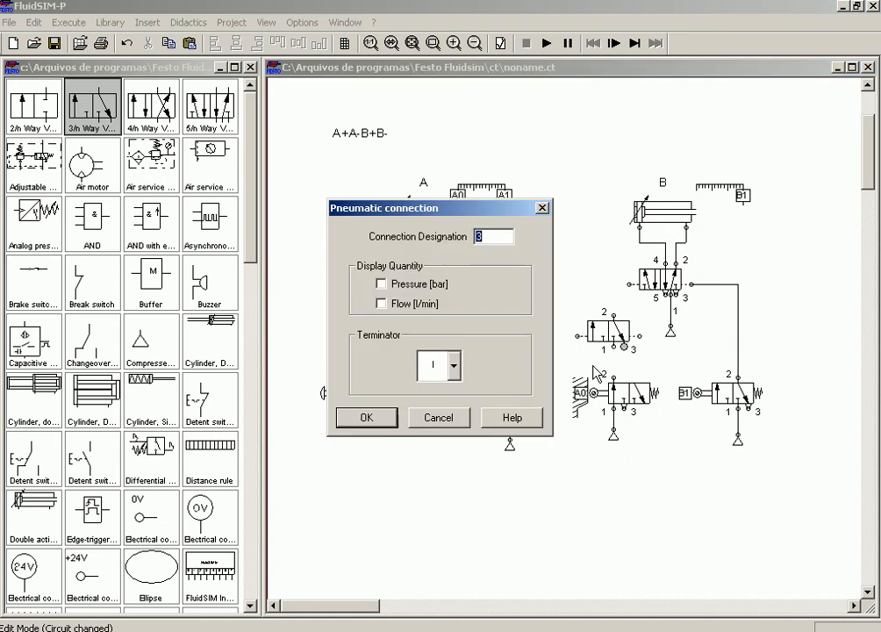
click(455, 367)
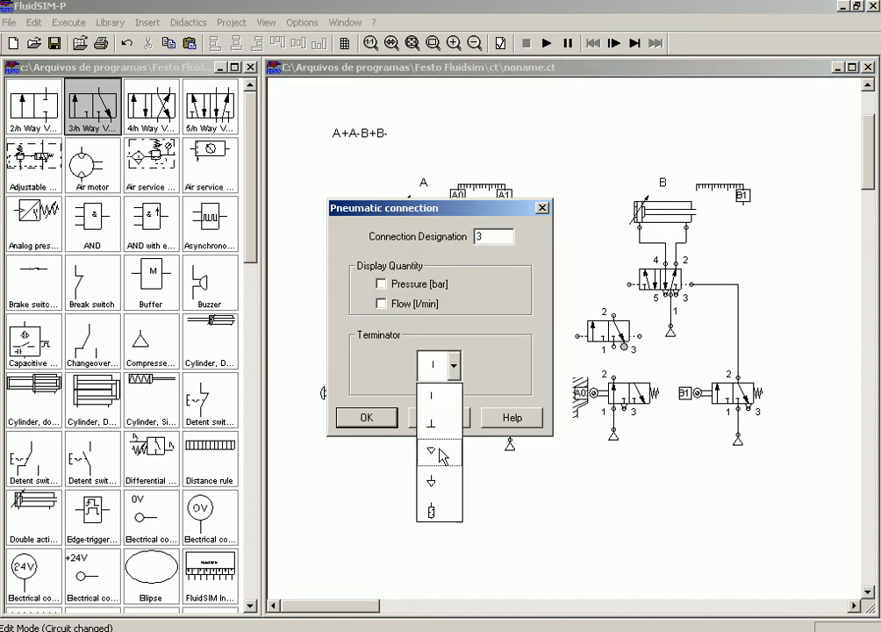
click(442, 453)
click(366, 419)
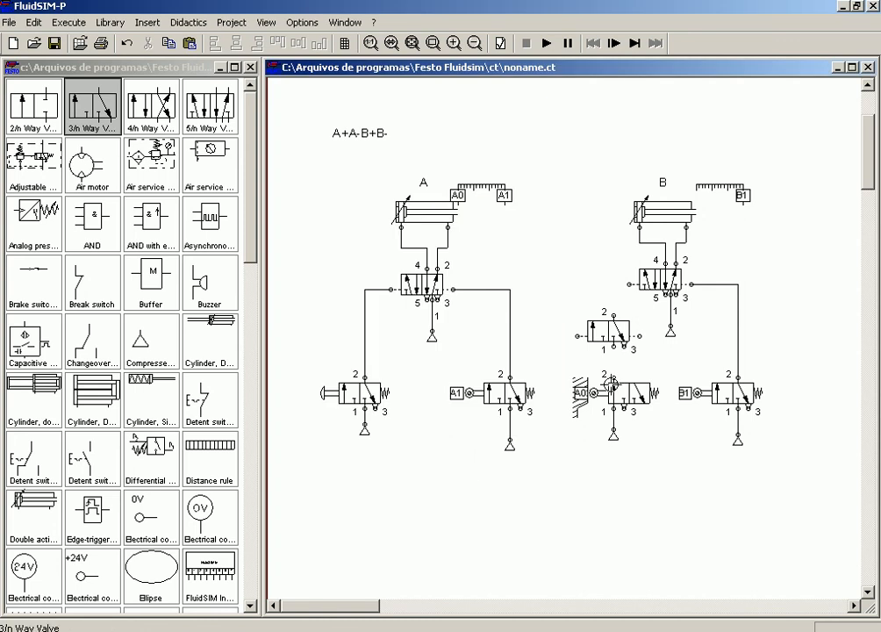
Step: Connect the A0 valve's port 2 to the new valve's port 1, and its port 2 to the left pilot of B's 5/n valve
click(609, 377)
drag(612, 378, 612, 348)
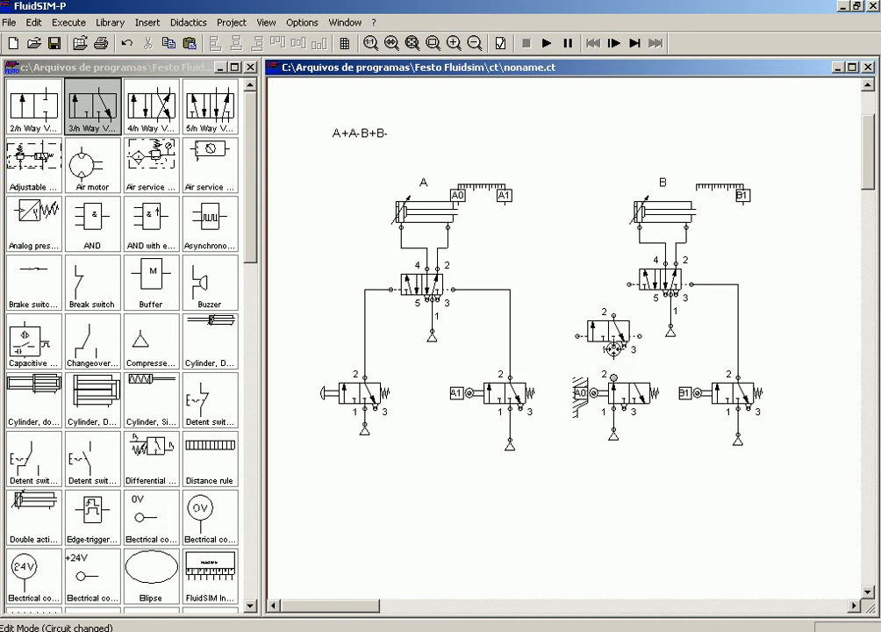
click(612, 348)
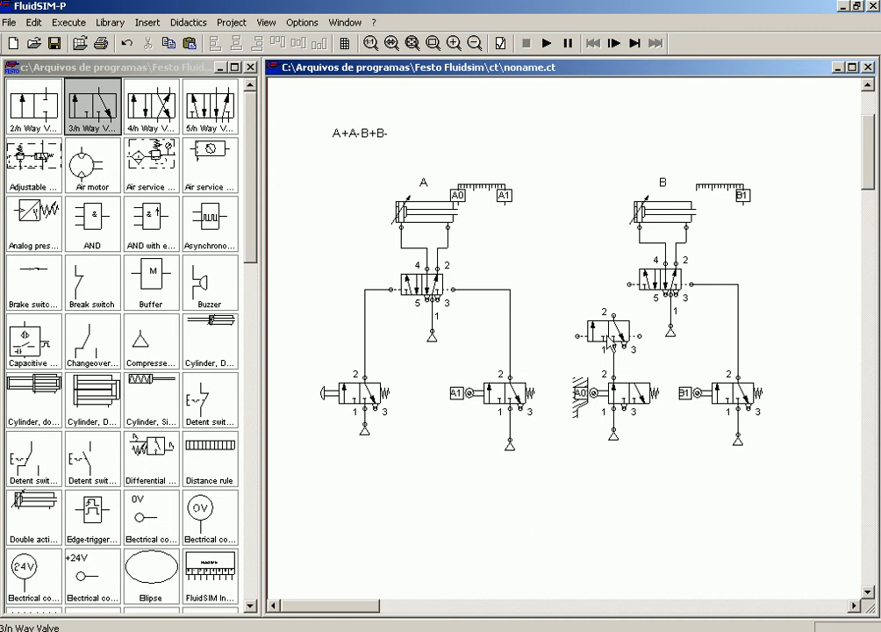
drag(613, 311, 625, 284)
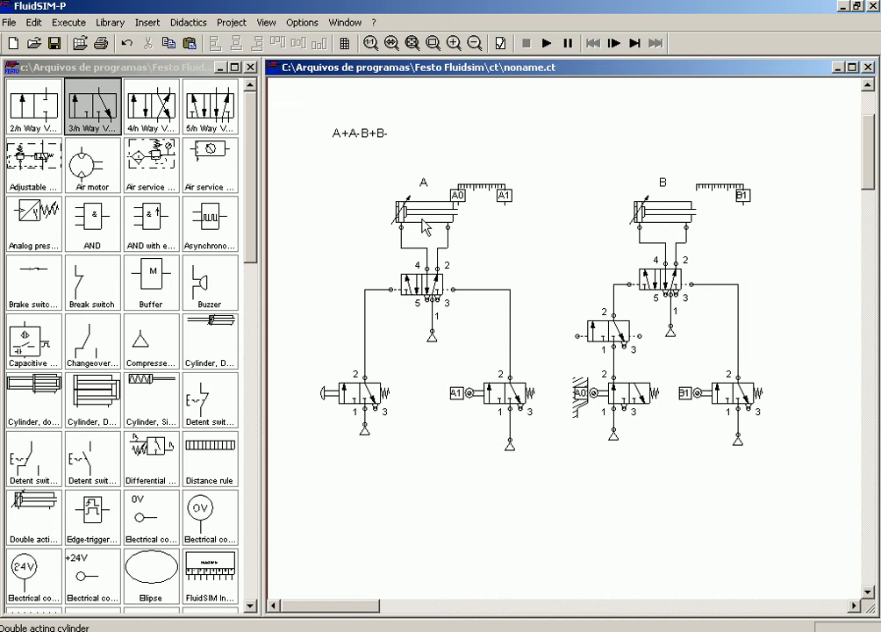
mouse_move(424, 226)
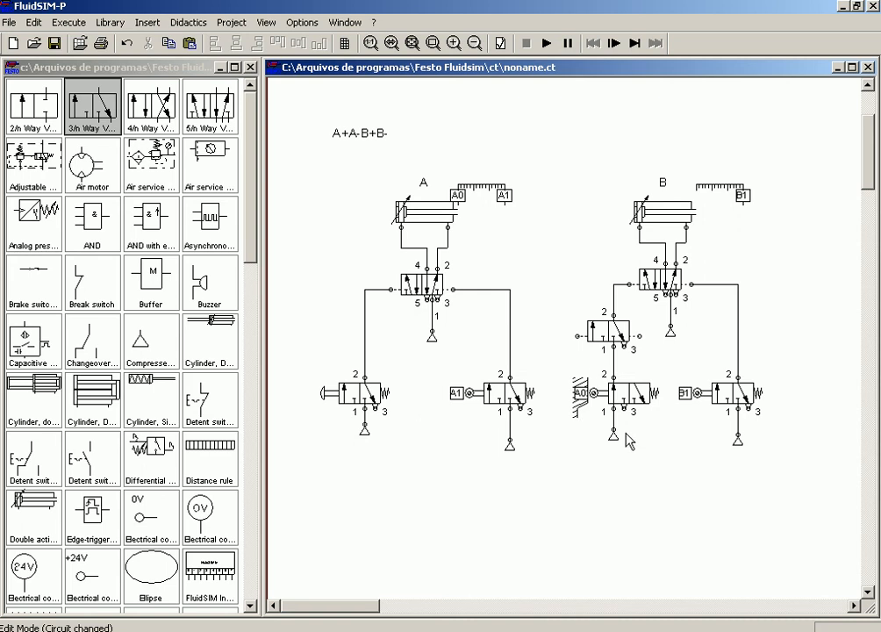
click(615, 377)
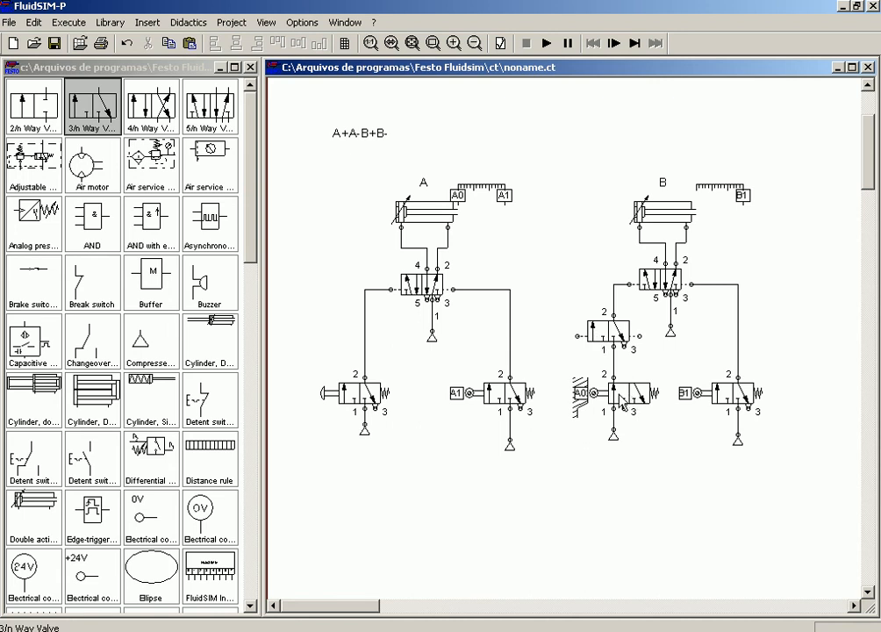
drag(612, 373, 603, 350)
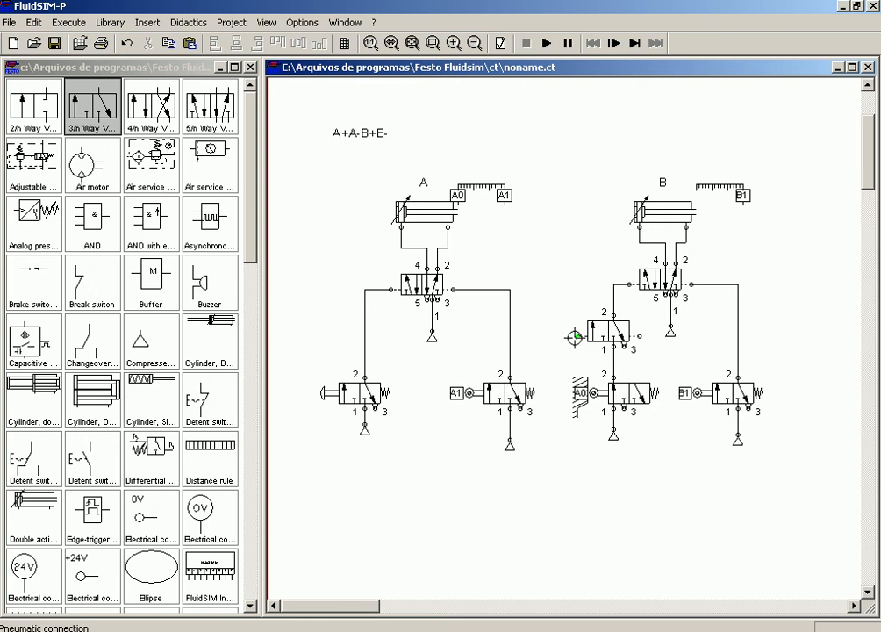
Step: Connect the new valve's left pilot port to the line between the A1 valve and cylinder A's 5/n way valve
mouse_move(575, 336)
mouse_down()
mouse_move(521, 335)
mouse_move(576, 336)
mouse_up()
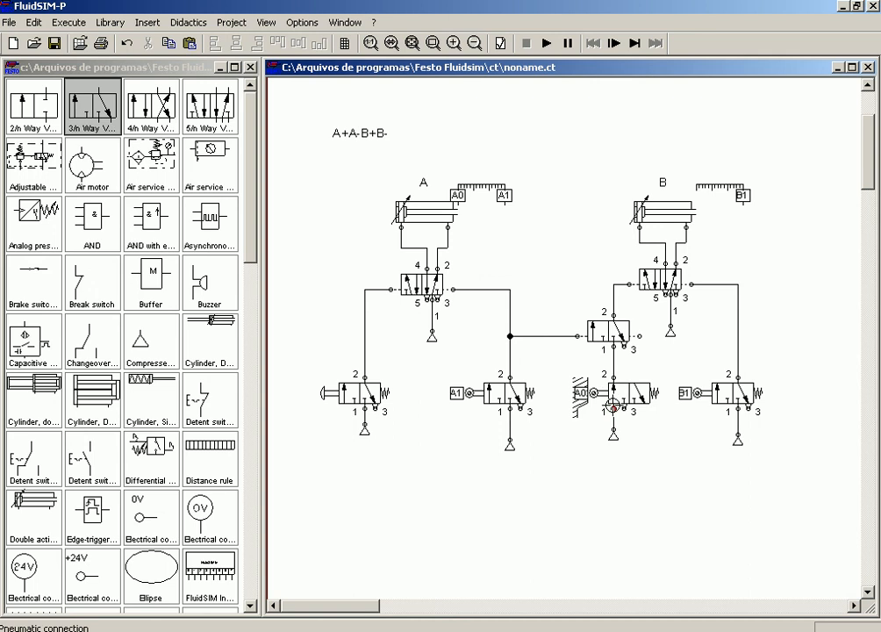
drag(613, 407, 613, 432)
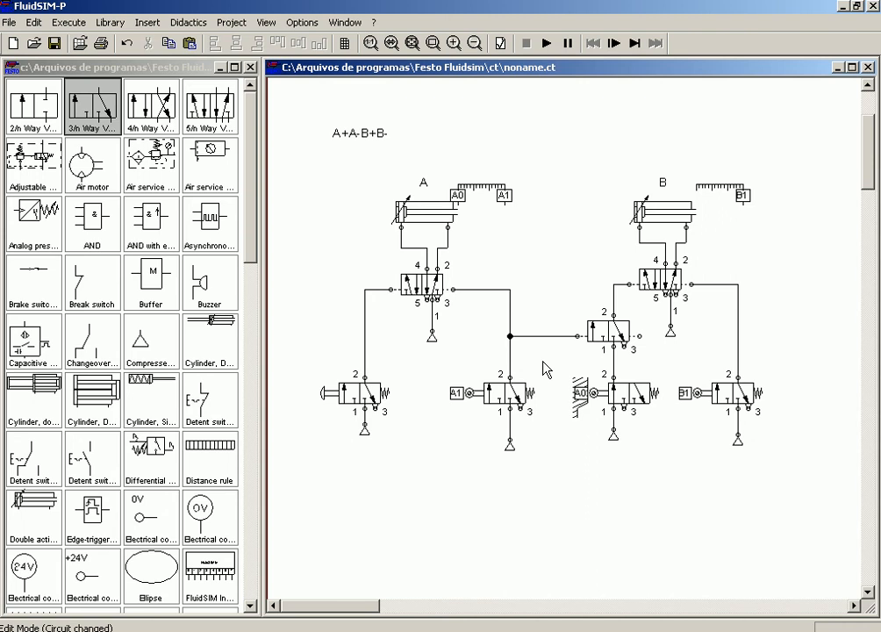
Step: Simulate the circuit despite the open connection, actuate the manual start valve, and stop the simulation
click(546, 44)
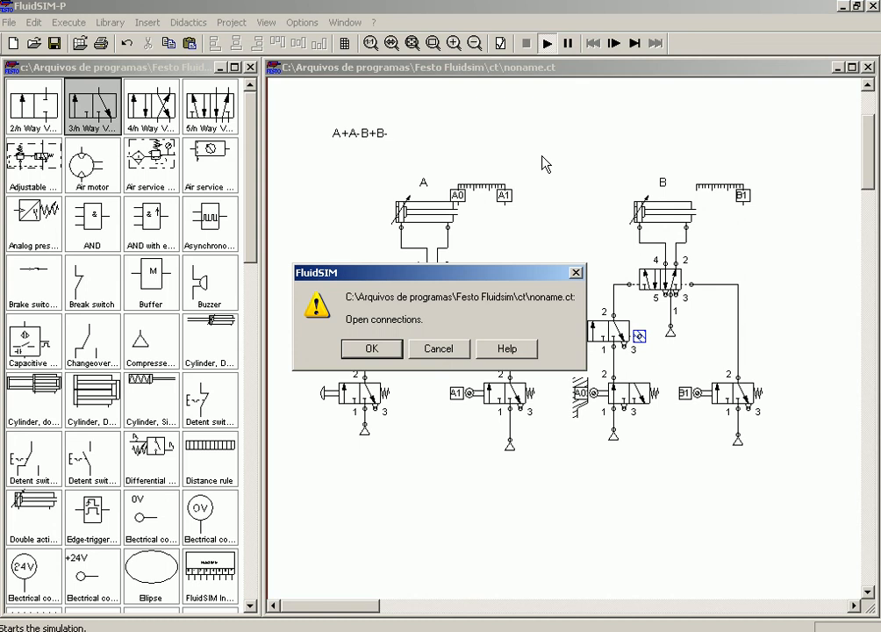
click(374, 350)
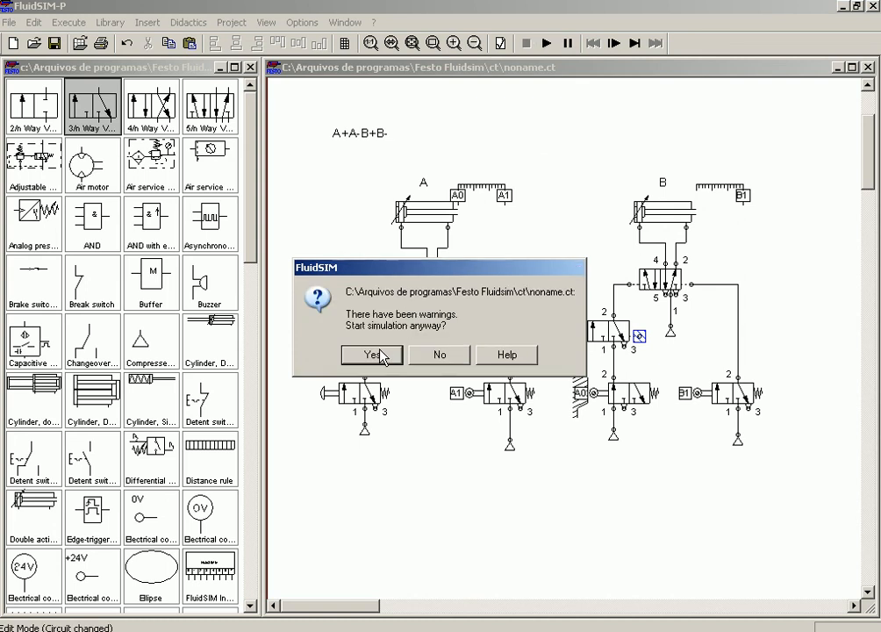
click(372, 355)
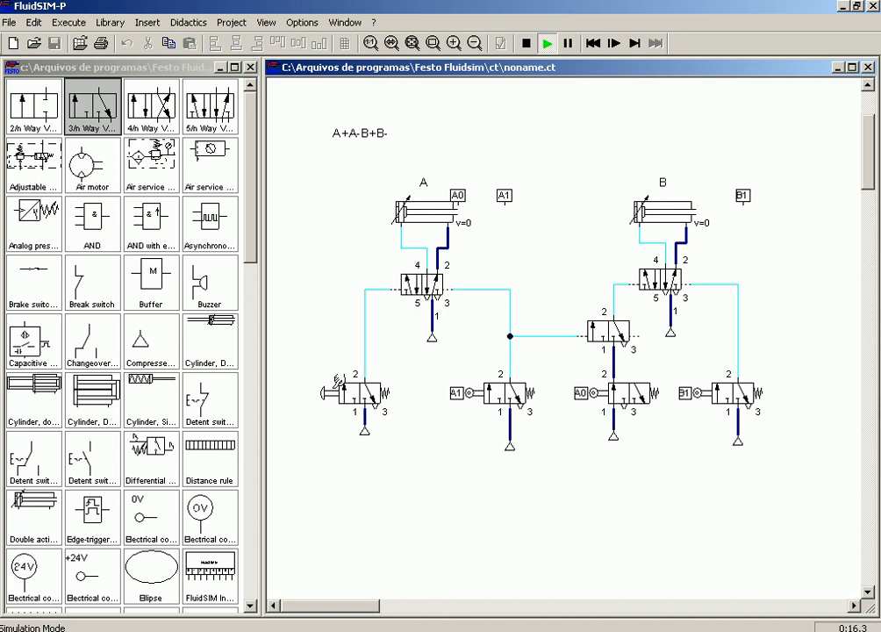
click(331, 390)
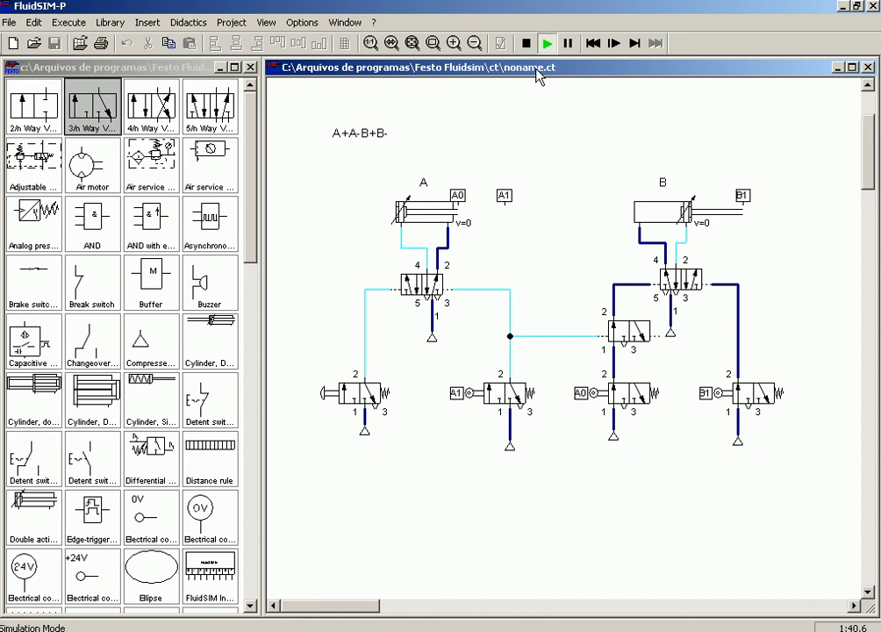
click(527, 45)
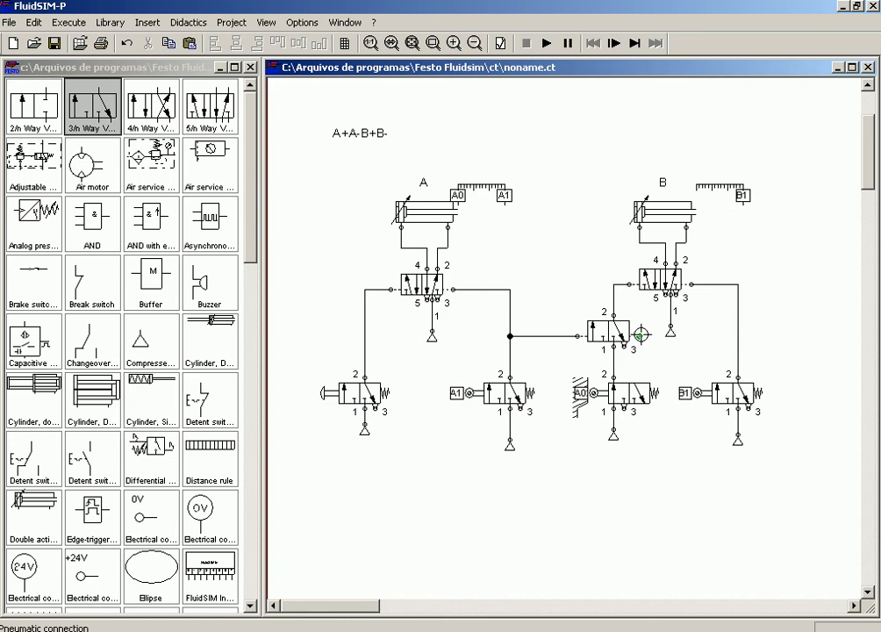
Step: Connect the new valve's right pilot port to the line between the B1 valve and cylinder B's 5/n way valve
drag(640, 335, 687, 325)
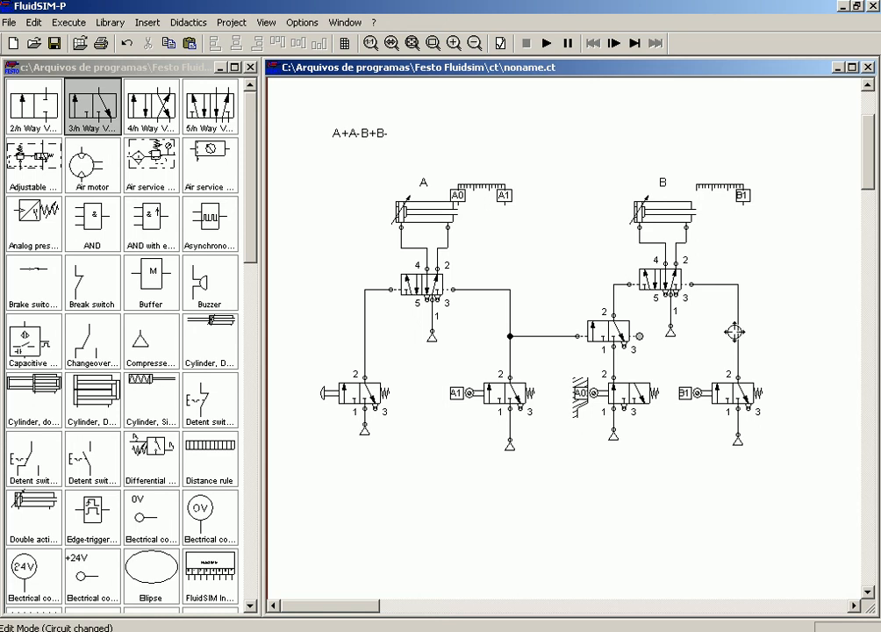
drag(737, 332, 737, 336)
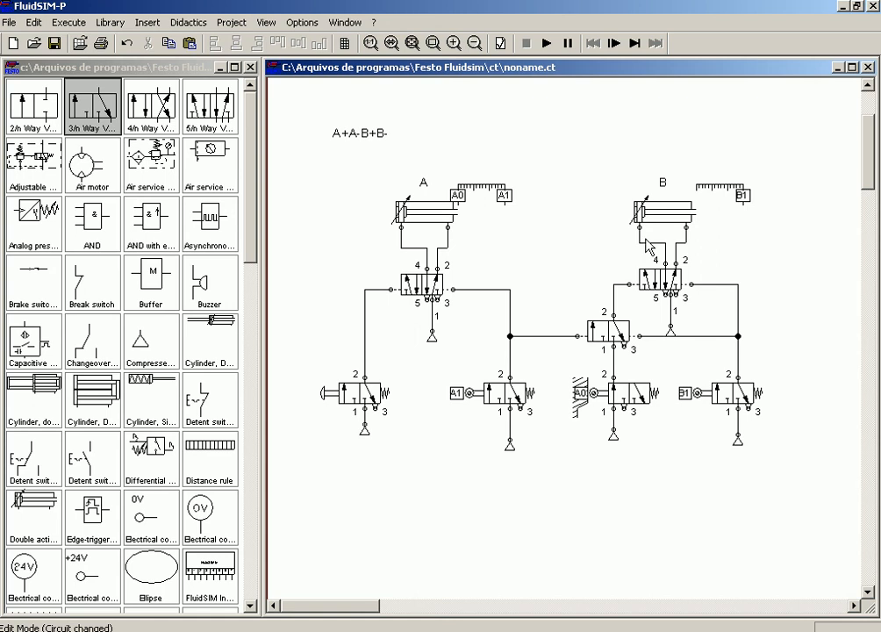
Step: Test the A+A-B+B- sequence with both pilots connected: simulate despite the warnings, actuate the manual start valve, and stop
click(550, 54)
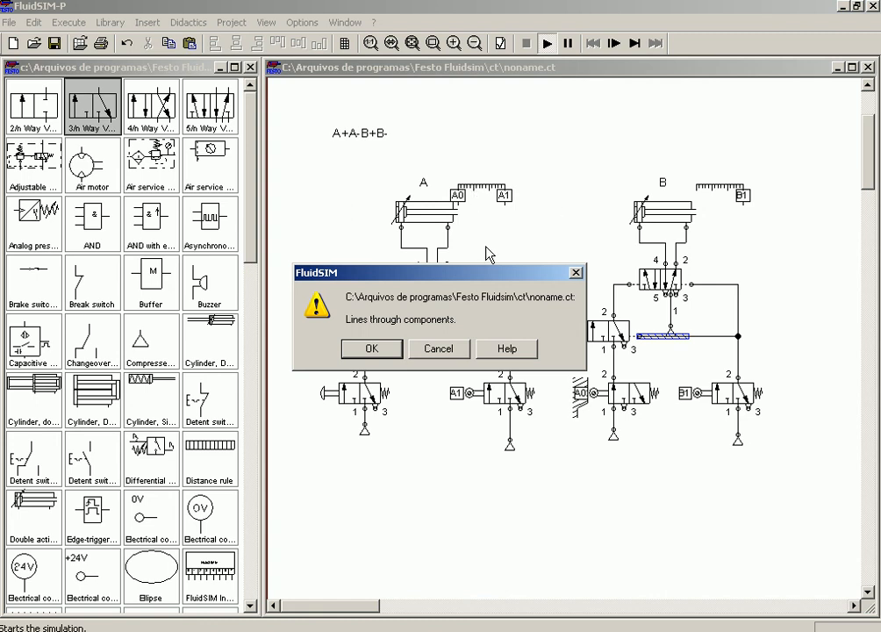
click(394, 355)
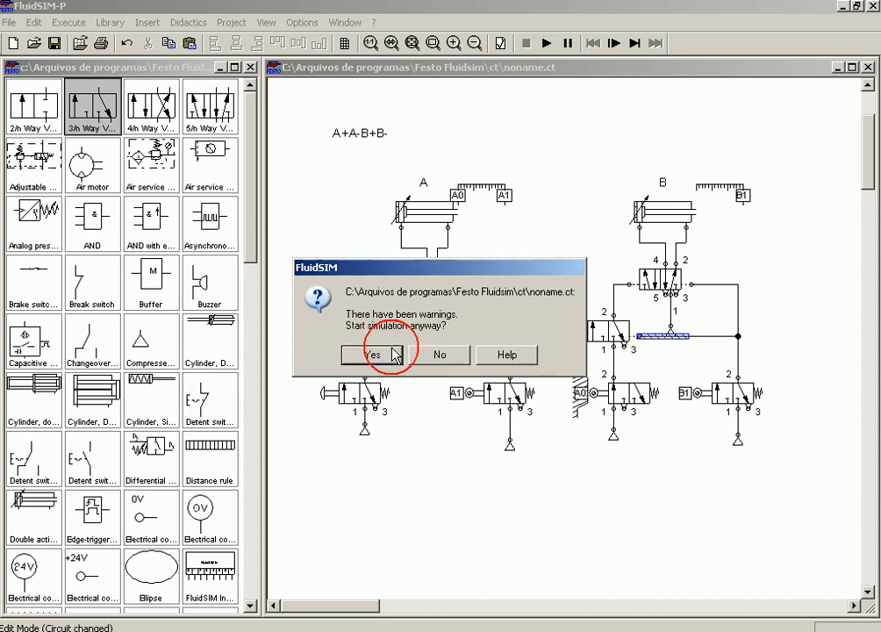
click(357, 349)
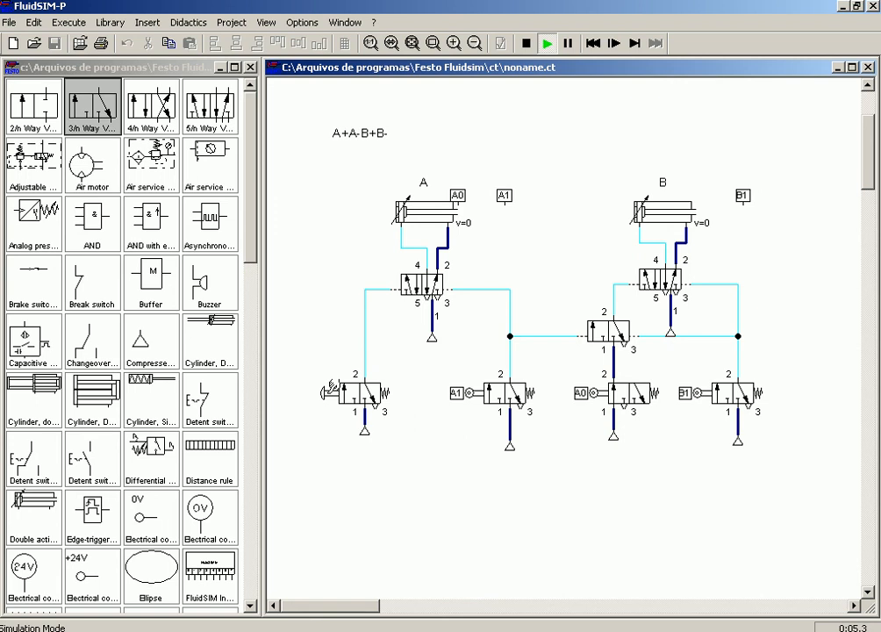
click(331, 386)
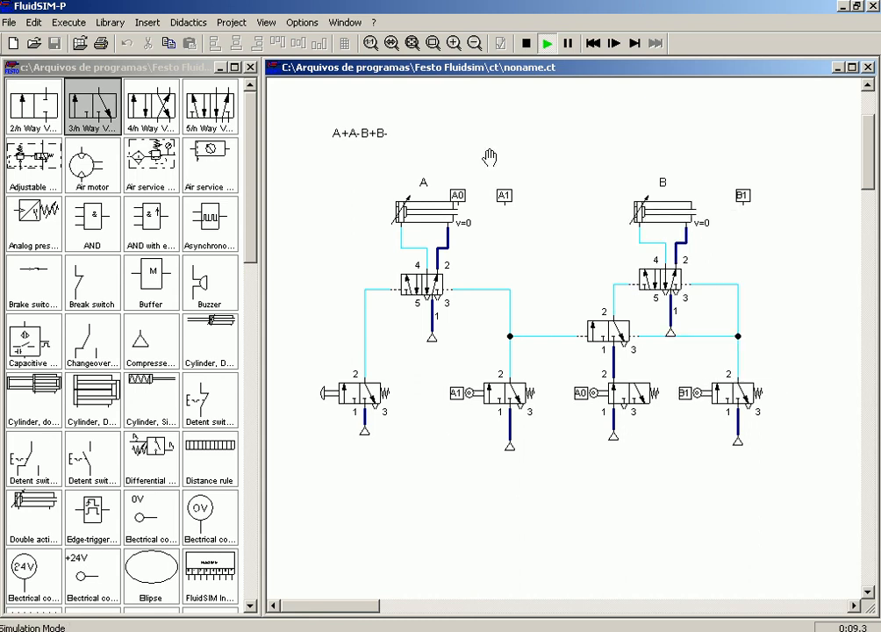
click(524, 46)
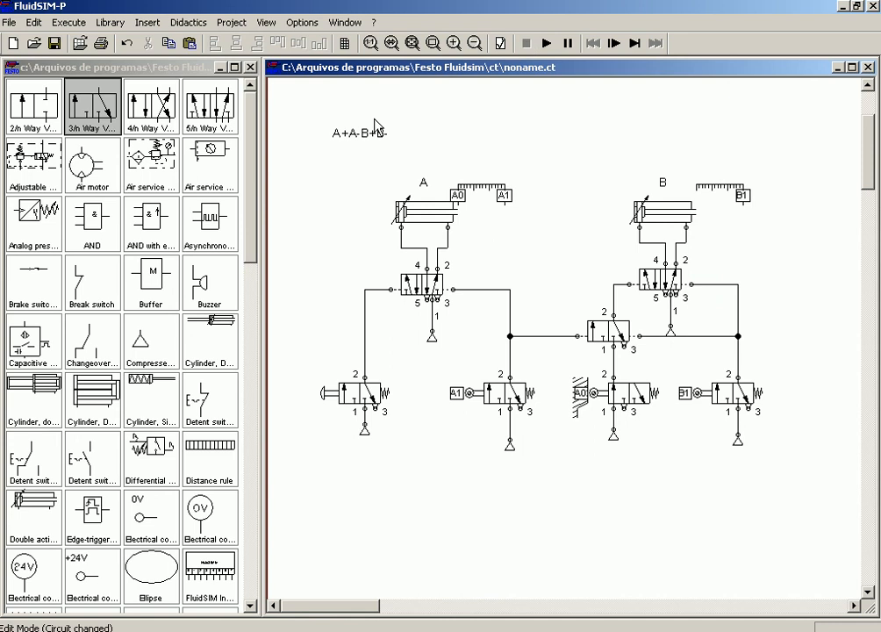
Step: Set the simulation's slow-motion factor to 1:20
click(301, 26)
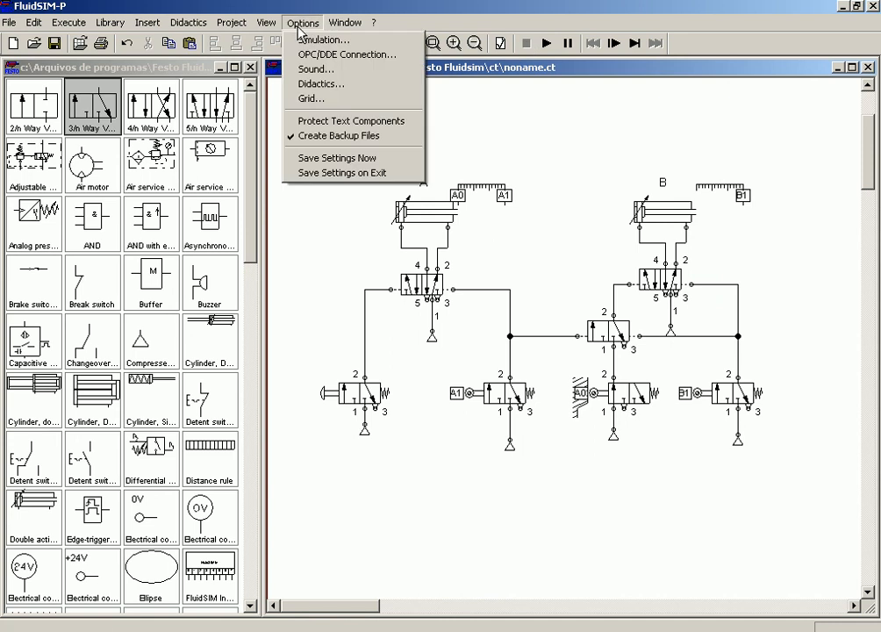
click(303, 40)
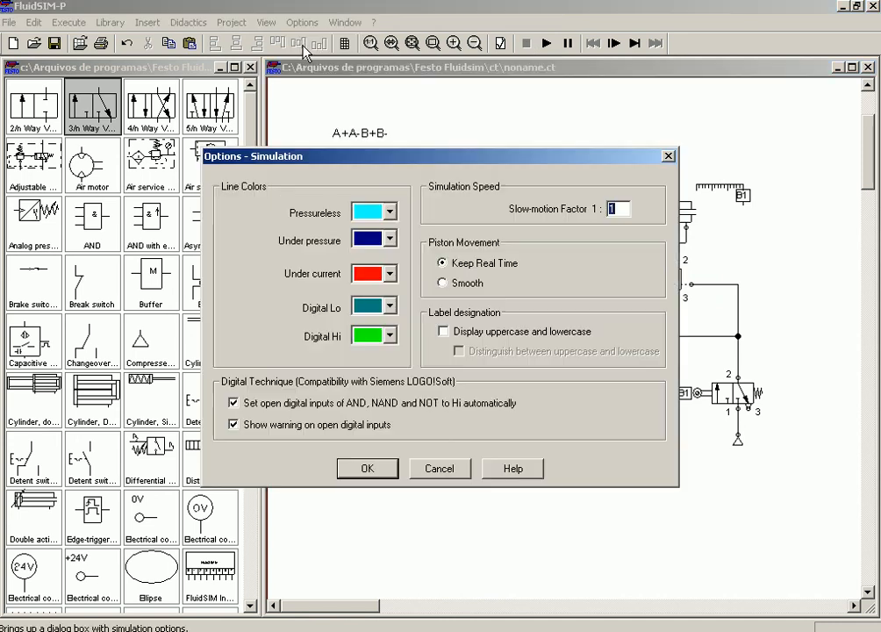
click(614, 211)
text(20)
click(345, 473)
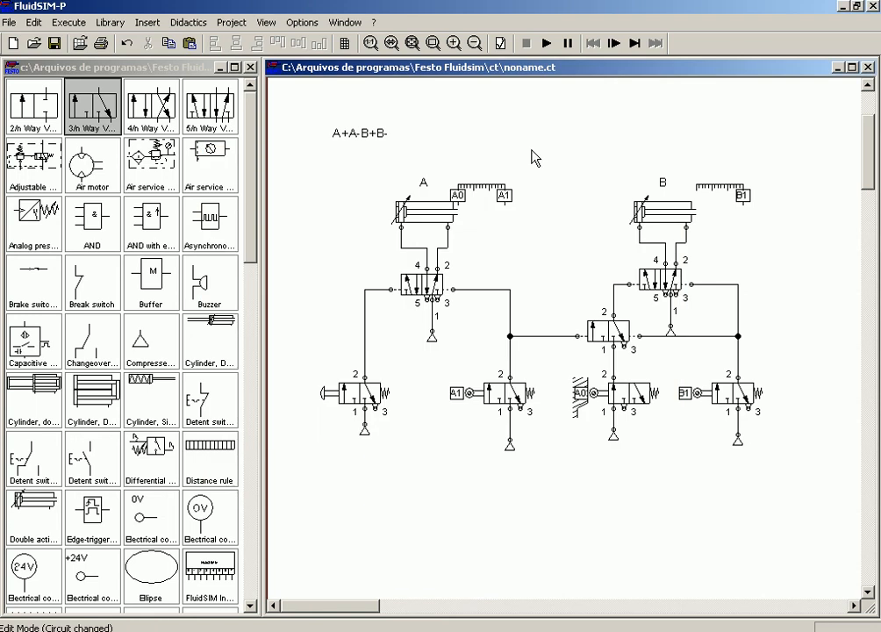
Step: Simulate the double-piloted valve circuit in slow motion despite the line warning, actuate the manual start valve, and stop
click(546, 44)
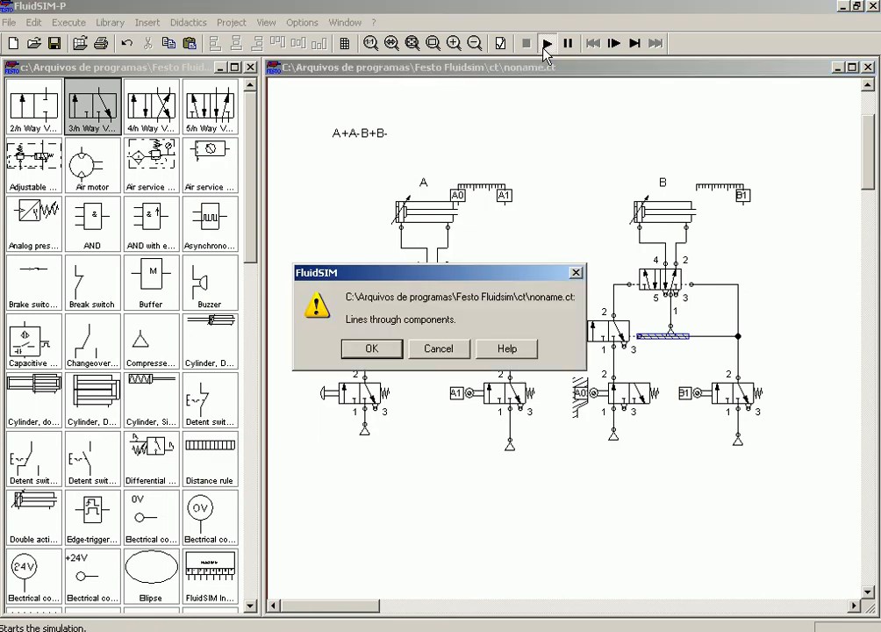
click(372, 349)
click(372, 354)
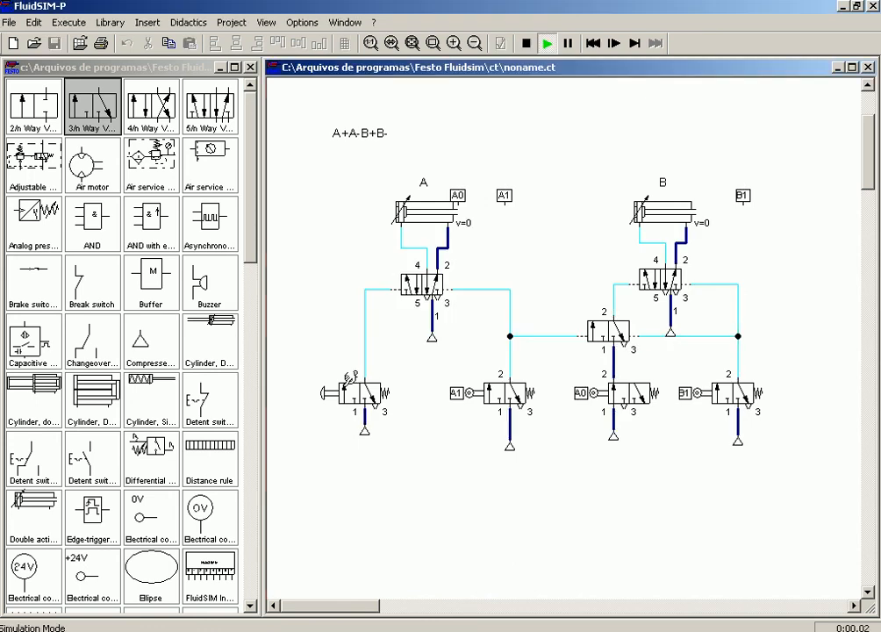
click(326, 389)
click(326, 396)
click(525, 43)
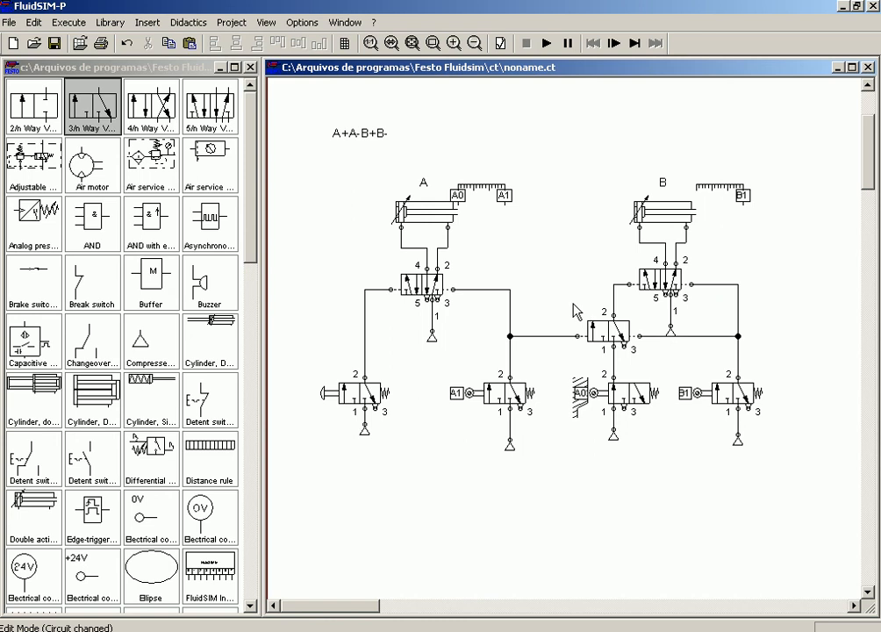
Step: Delete the double-piloted 3/n way valve and connect the A0 valve's port 2 directly to the left pilot of cylinder B's 5/n way valve
click(618, 339)
key(Delete)
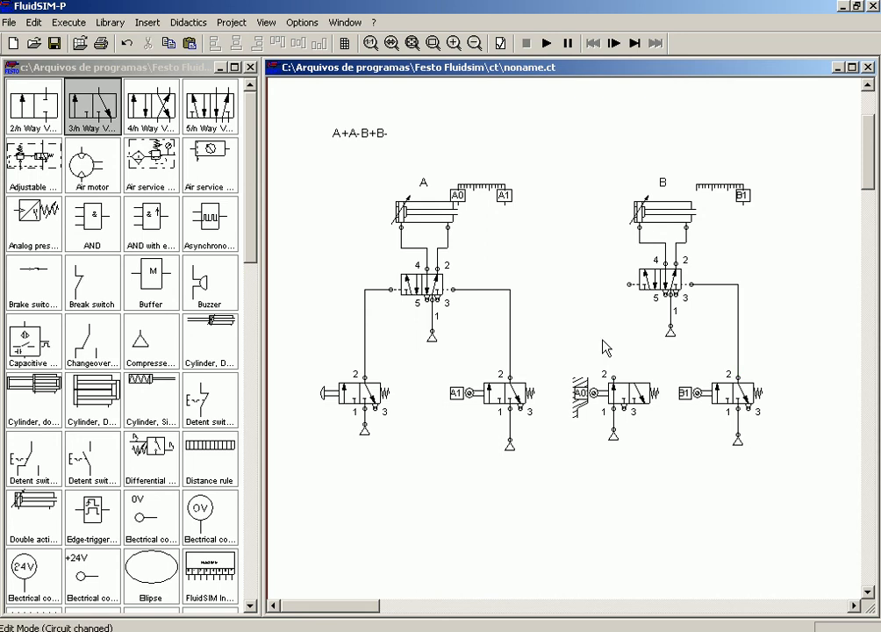
drag(613, 376, 627, 285)
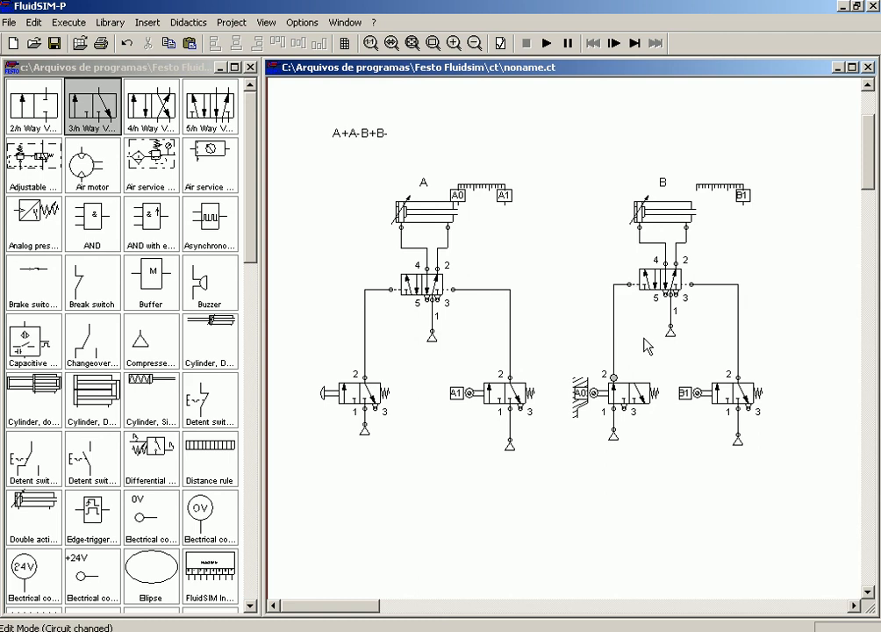
Step: Change the A0 valve's left mechanical actuation from the plain roller to the one-way roller with the left-pointing arrow
double_click(595, 394)
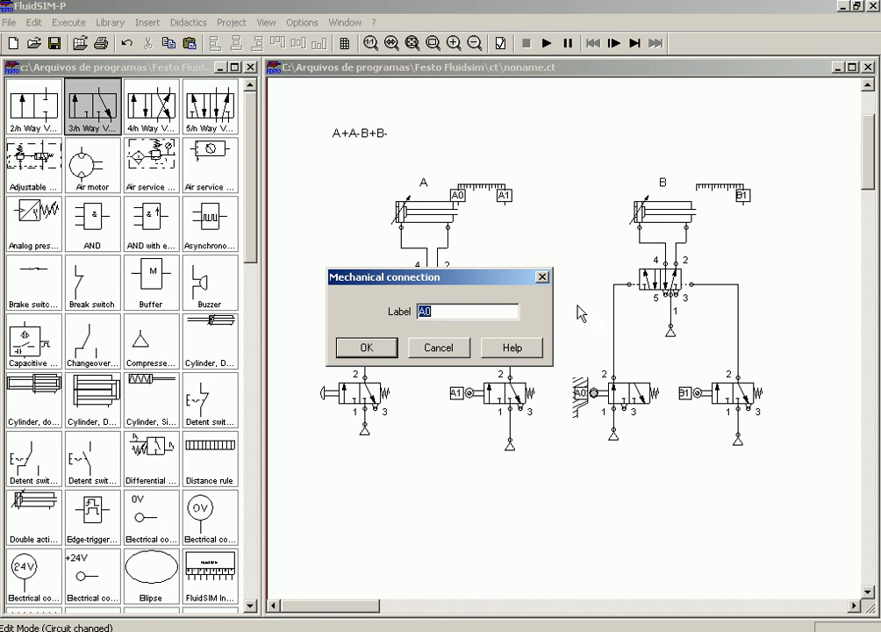
click(440, 347)
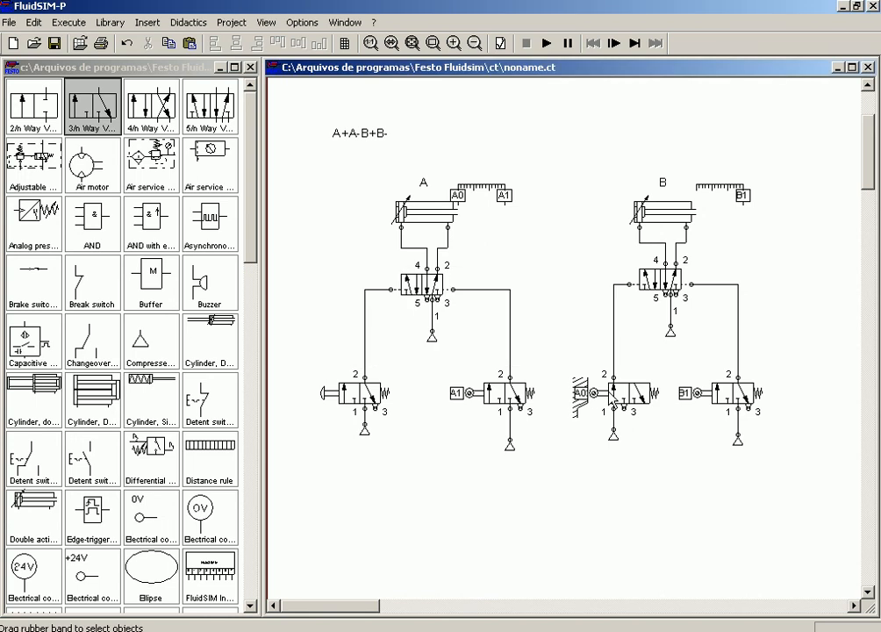
double_click(619, 399)
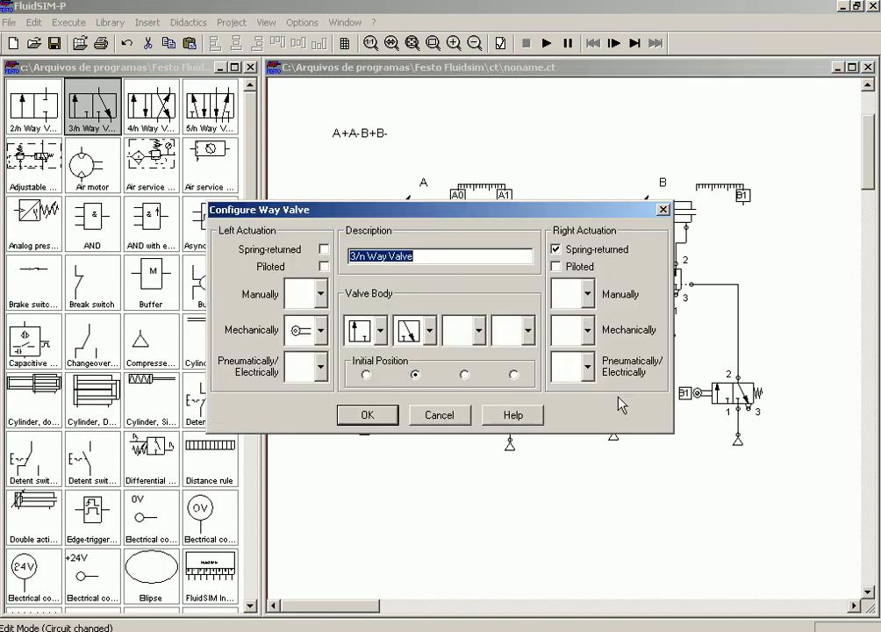
click(321, 331)
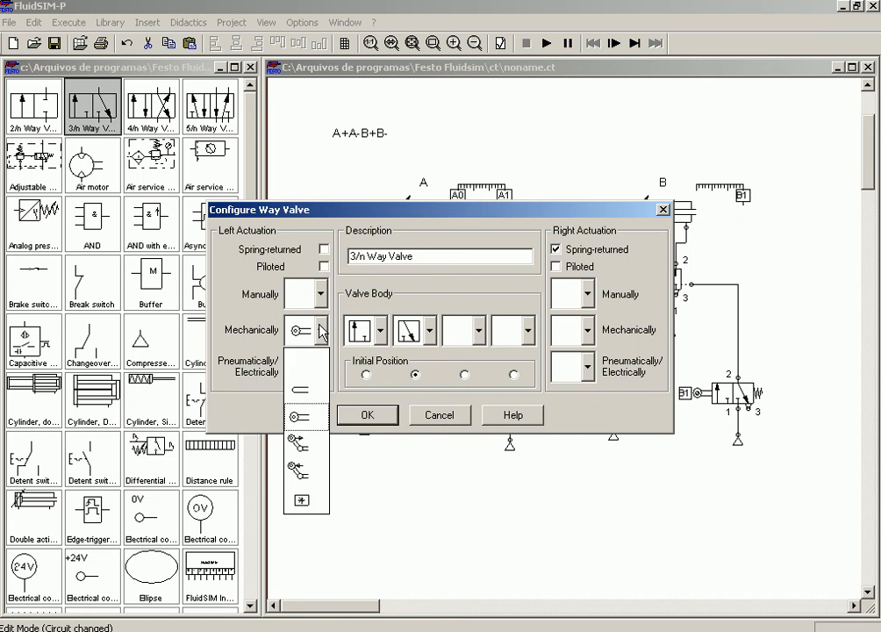
click(303, 475)
click(368, 416)
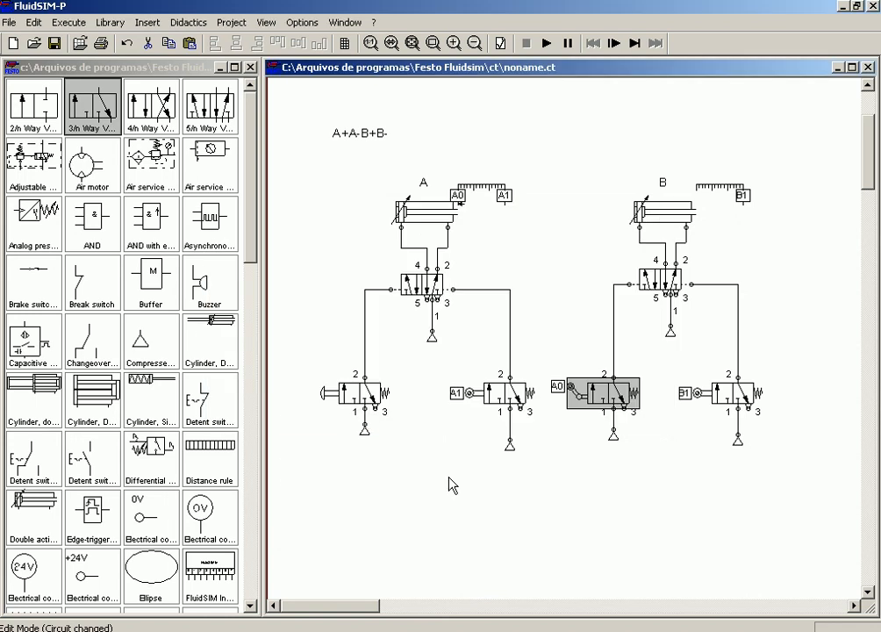
click(449, 477)
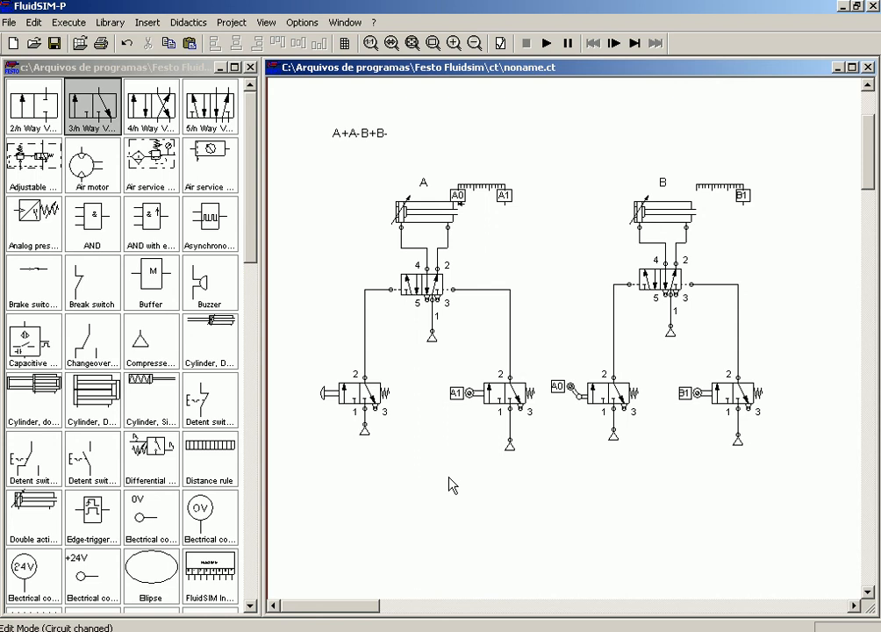
Step: Simulate the circuit with the one-way roller on the A0 valve, actuate the manual start valve, and stop
click(547, 44)
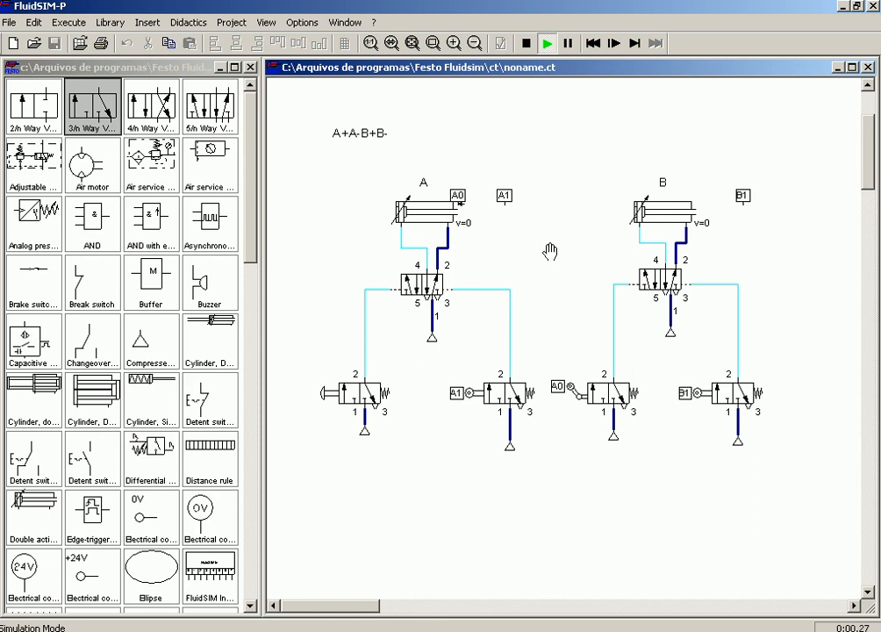
click(327, 393)
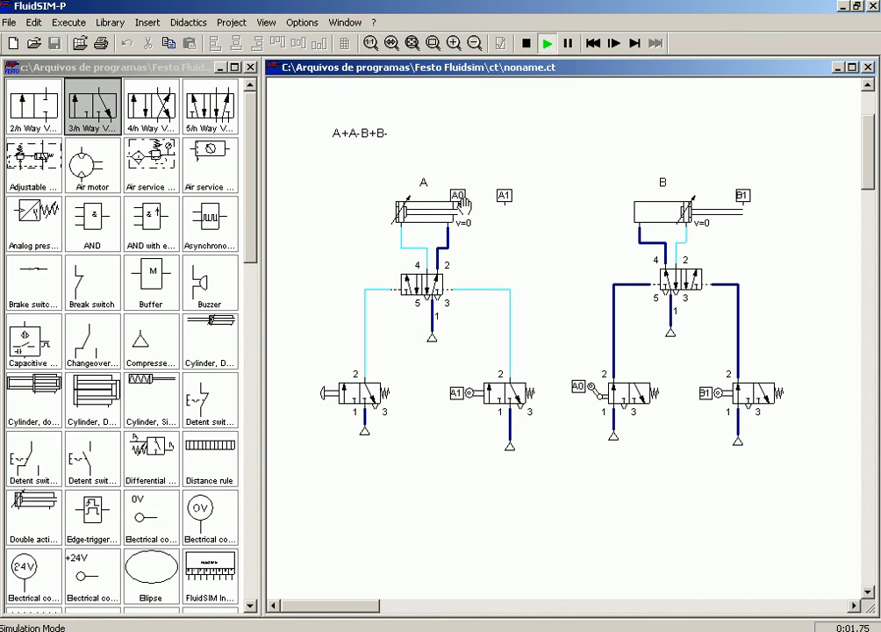
click(527, 43)
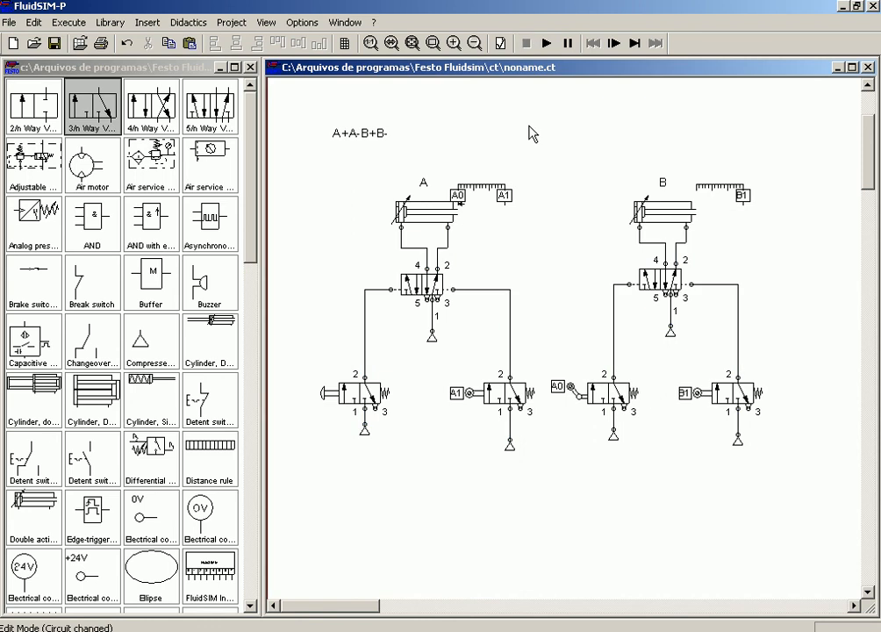
Step: Set the A0 label position on cylinder A's distance rule to 5 mm
double_click(441, 220)
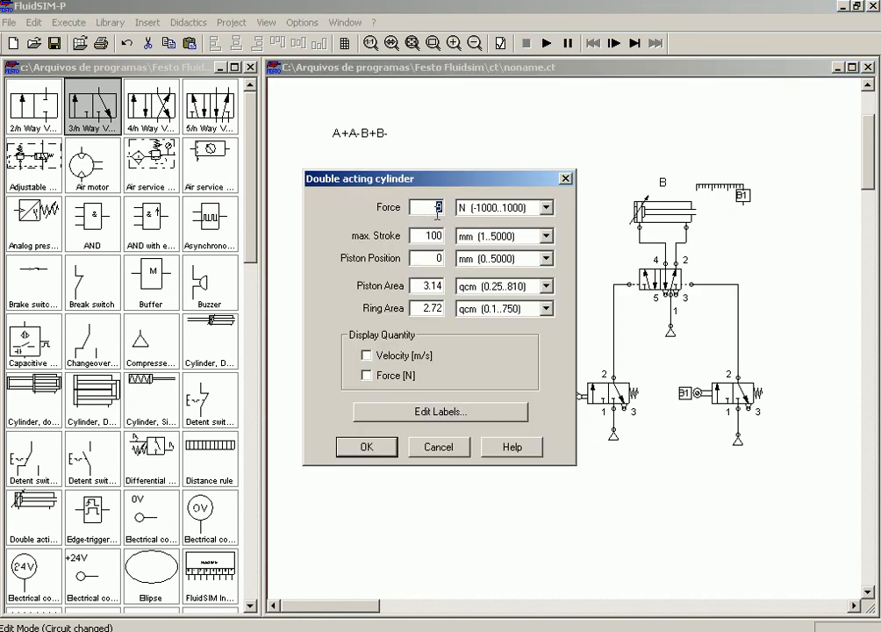
click(450, 410)
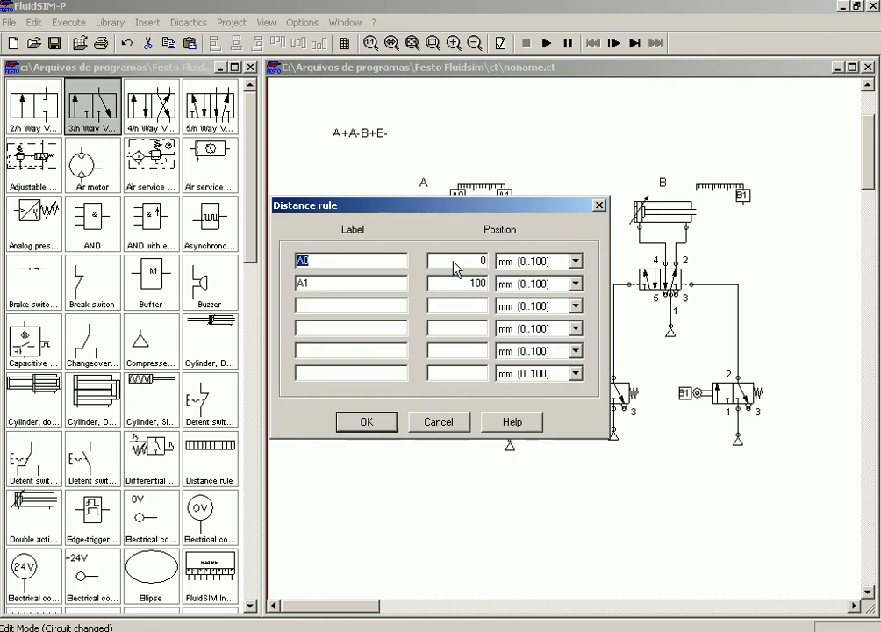
double_click(480, 262)
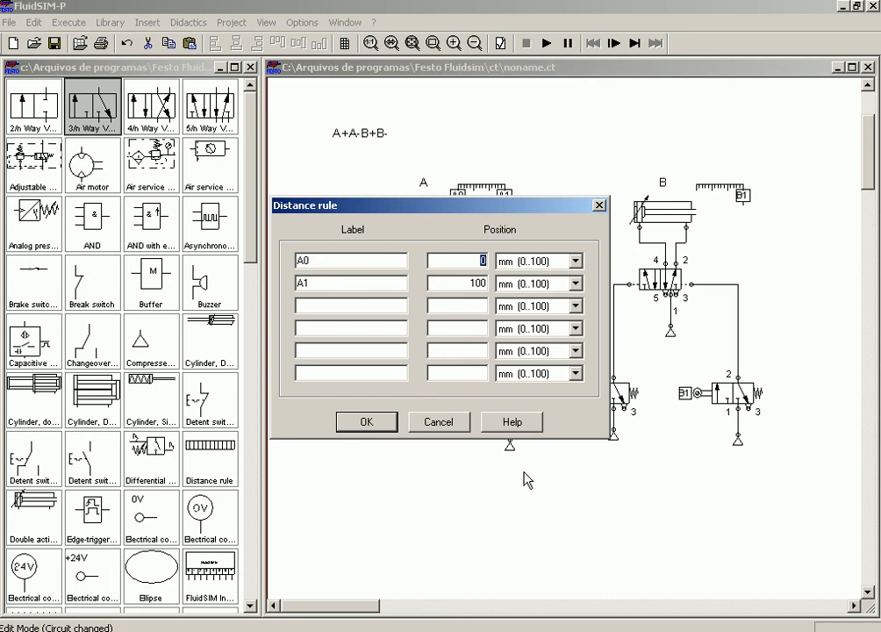
text(5)
click(367, 423)
click(367, 422)
click(364, 445)
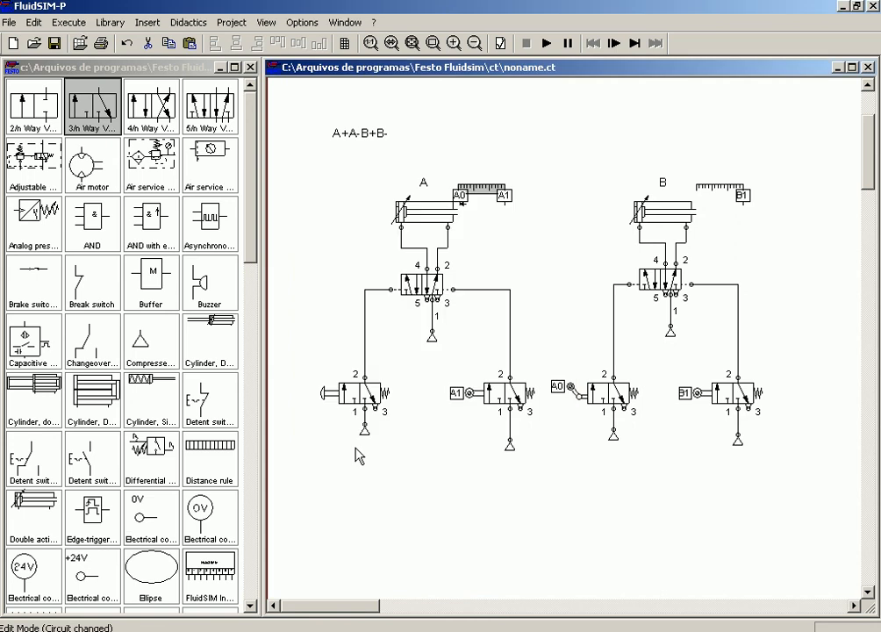
Step: Test the sequence with A0 repositioned on cylinder A: start the simulation, actuate the manual start valve, and stop
click(546, 43)
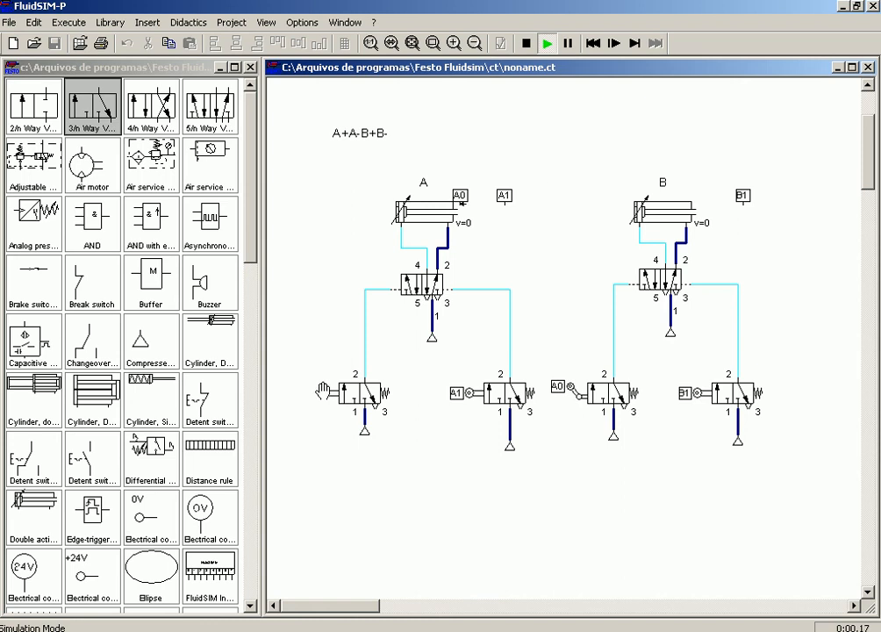
click(322, 392)
click(527, 44)
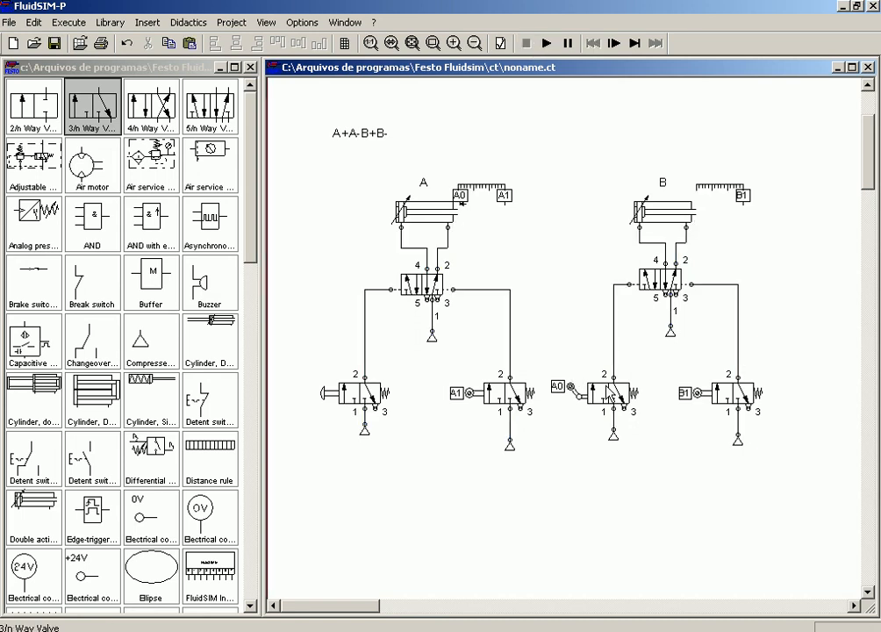
Step: Examine the one-way roller choices for the A0 valve's left mechanical actuation, and close its configuration without applying changes
click(610, 393)
double_click(609, 392)
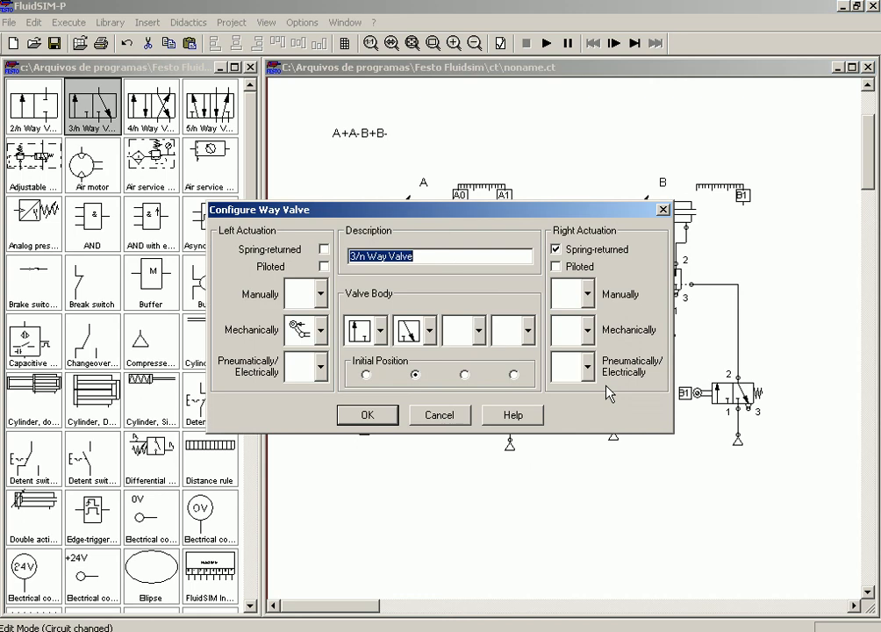
click(321, 331)
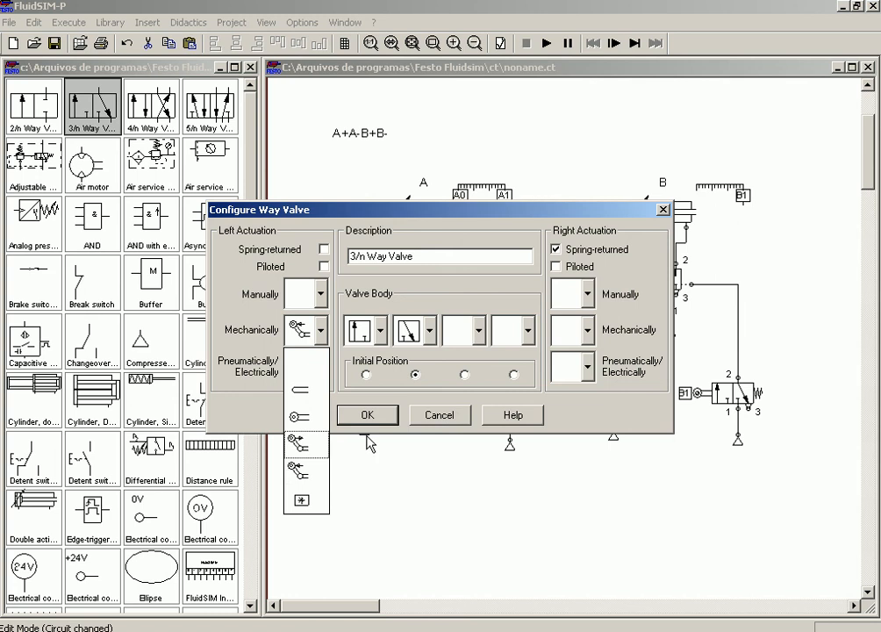
click(441, 417)
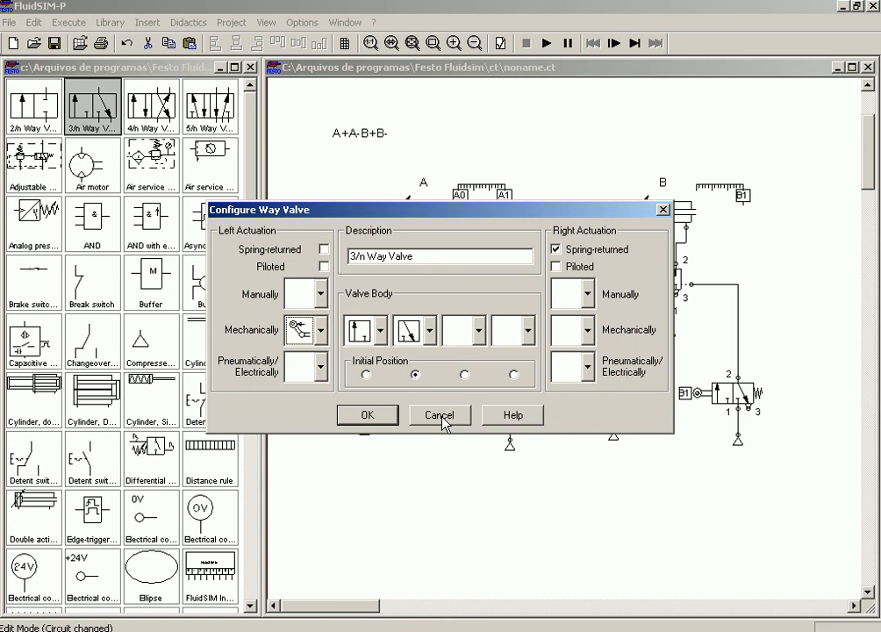
click(442, 420)
click(443, 418)
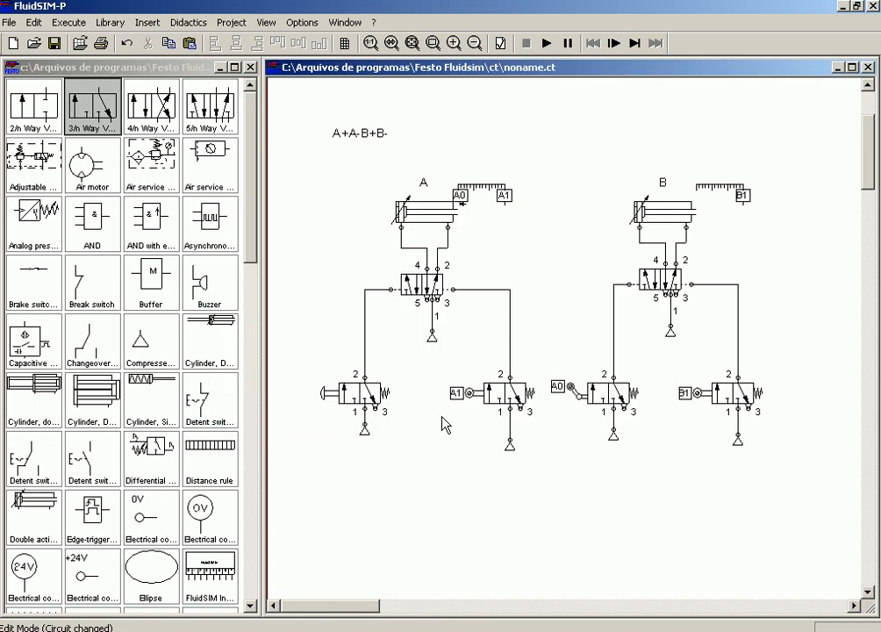